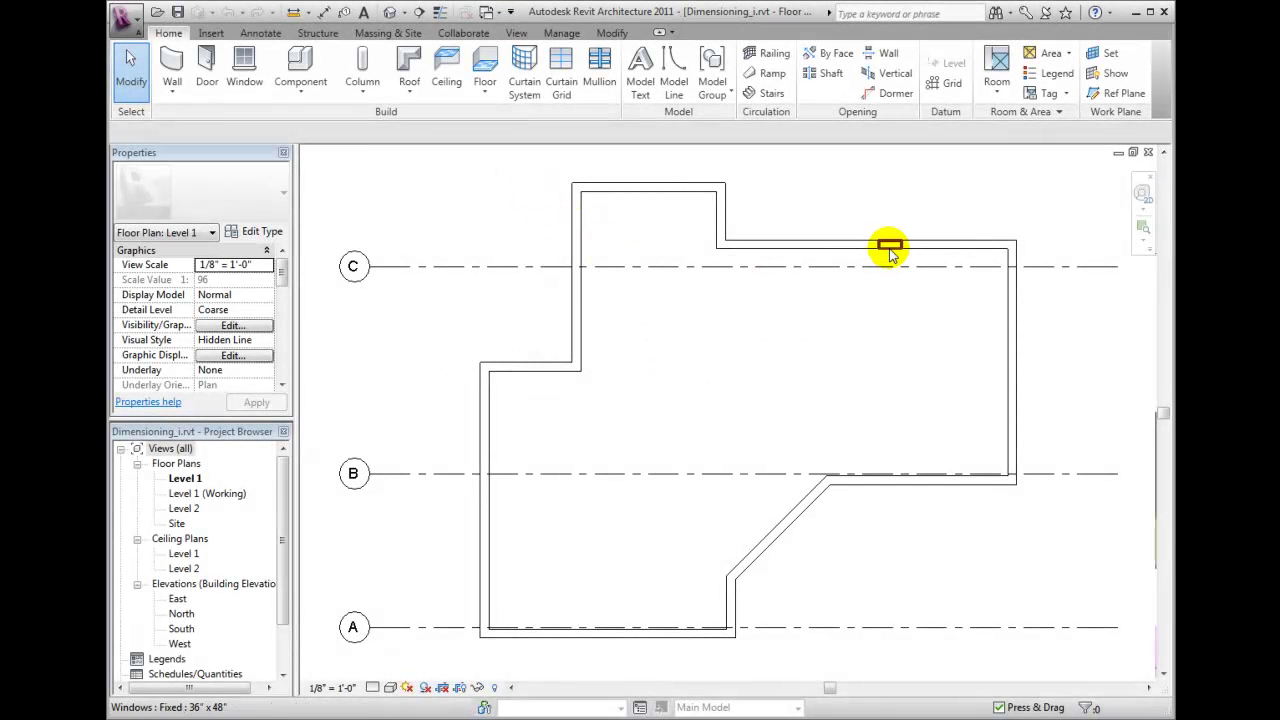
Make the window's temporary locating dimensions permanent and move the string just above the top wall
{"action": "left_click", "coordinate": [890, 250]}
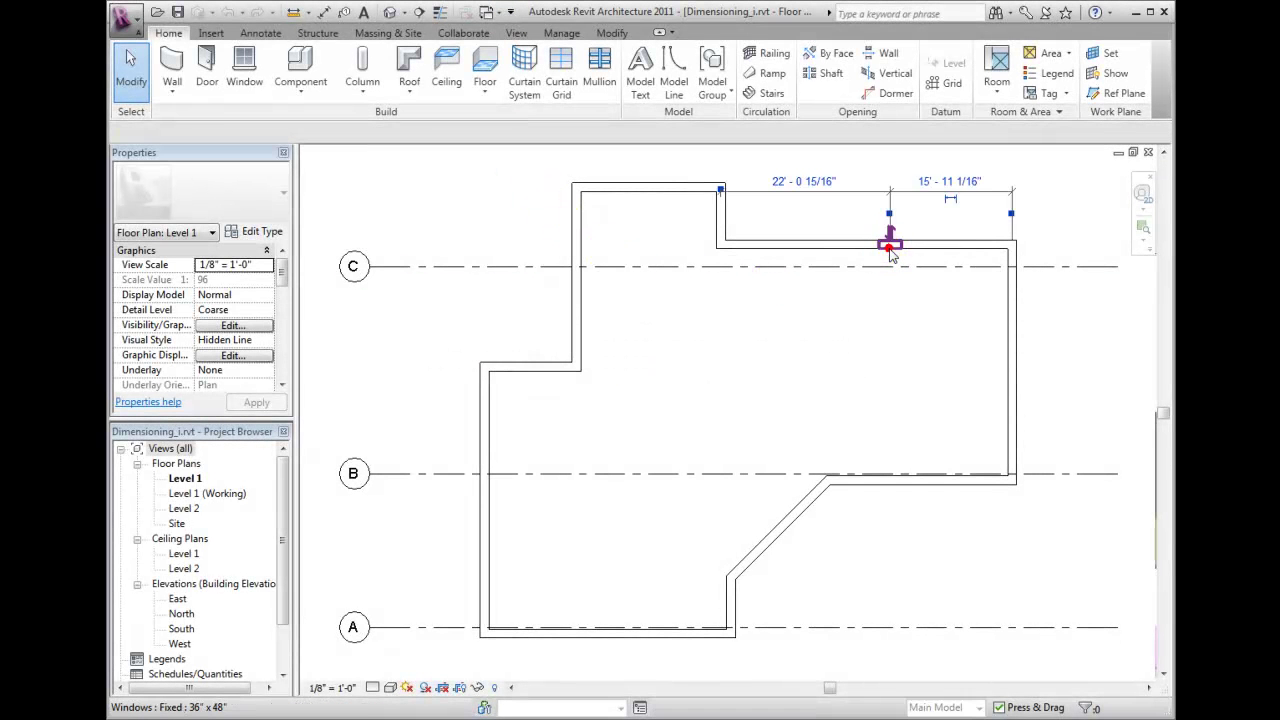
{"action": "left_click", "coordinate": [943, 182]}
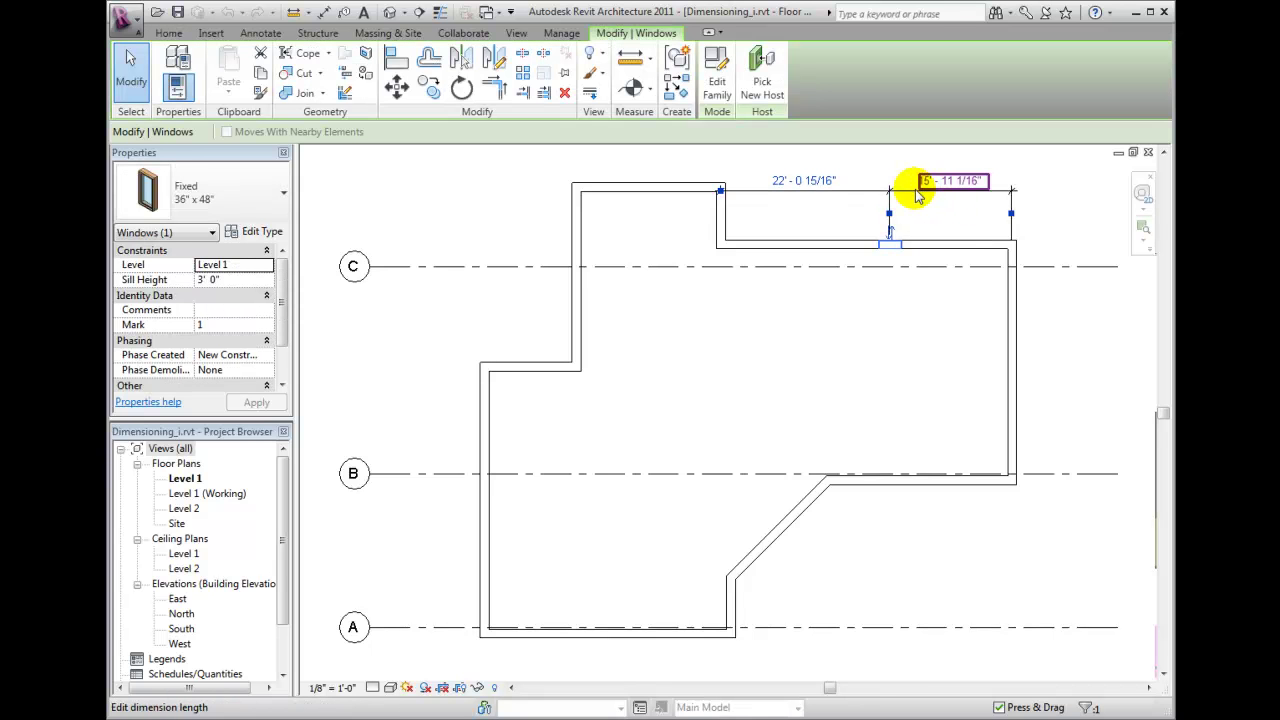
{"action": "left_click", "coordinate": [903, 192]}
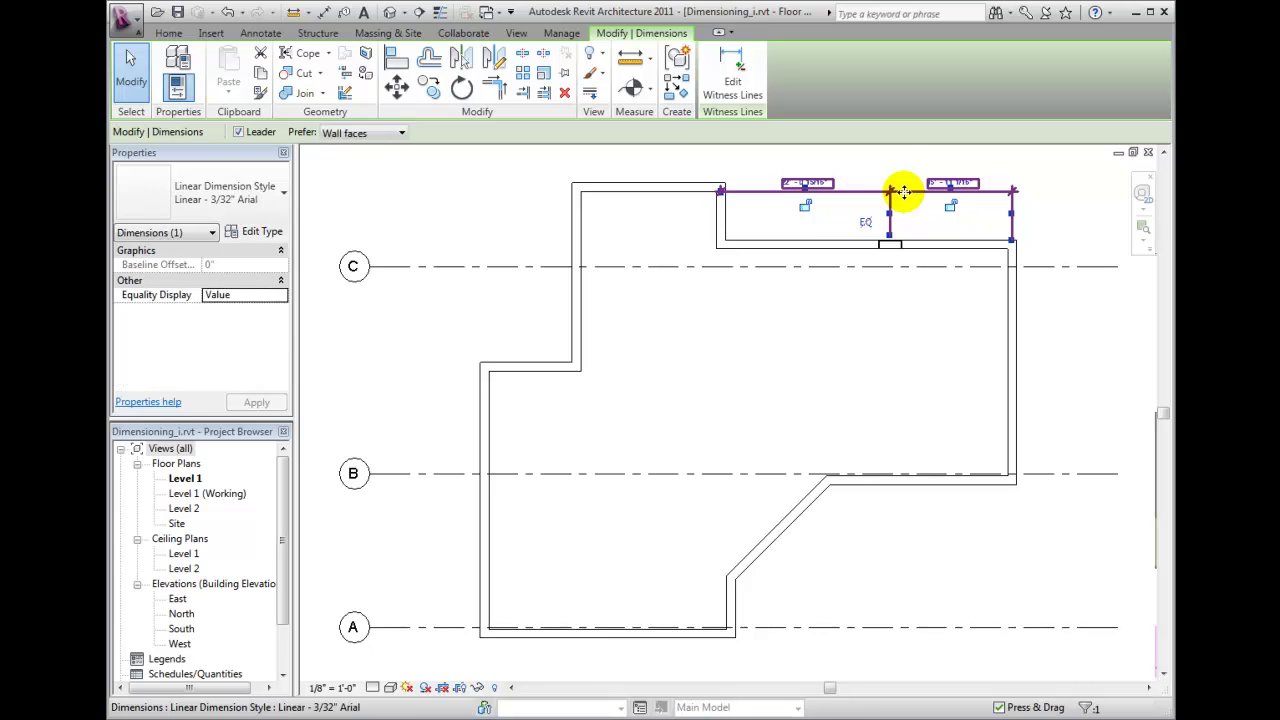
{"action": "left_click_drag", "start_coordinate": [903, 192], "coordinate": [905, 215]}
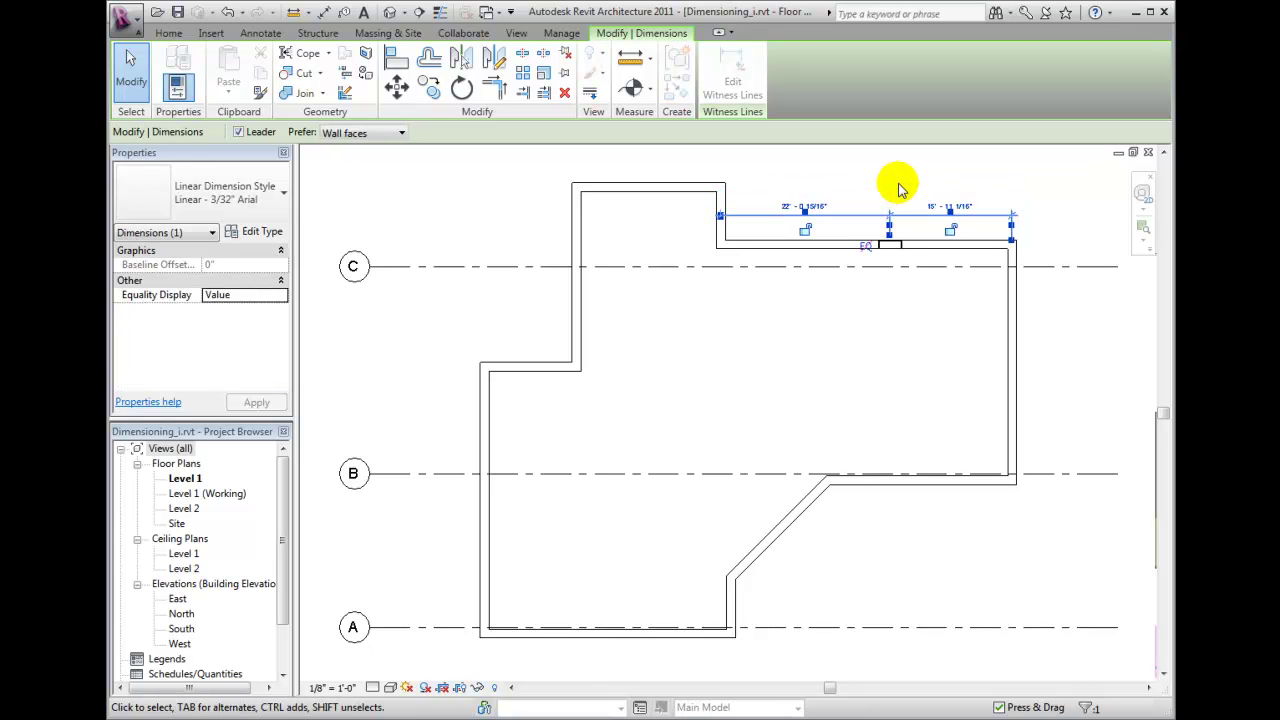
{"action": "left_click", "coordinate": [896, 190]}
{"action": "left_click", "coordinate": [261, 38]}
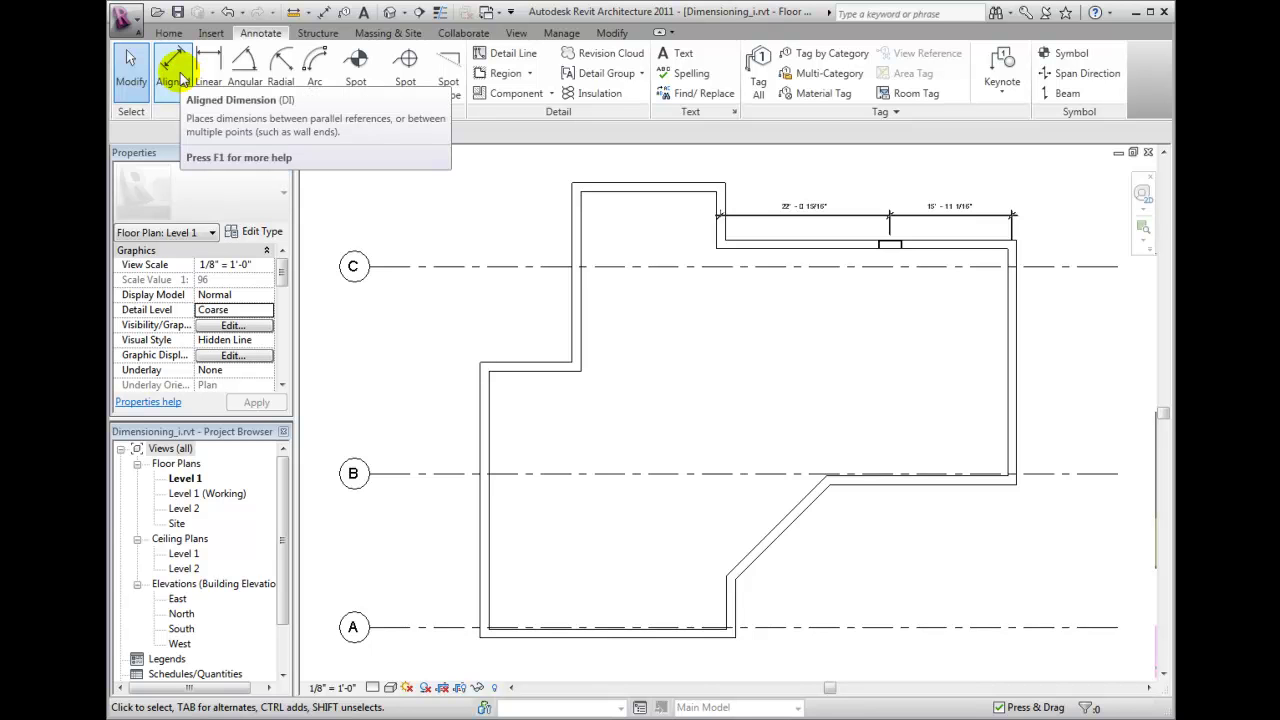
Place aligned dimensions of 33'-4" and 36'-8" along the bottom exterior walls
{"action": "left_click", "coordinate": [178, 74]}
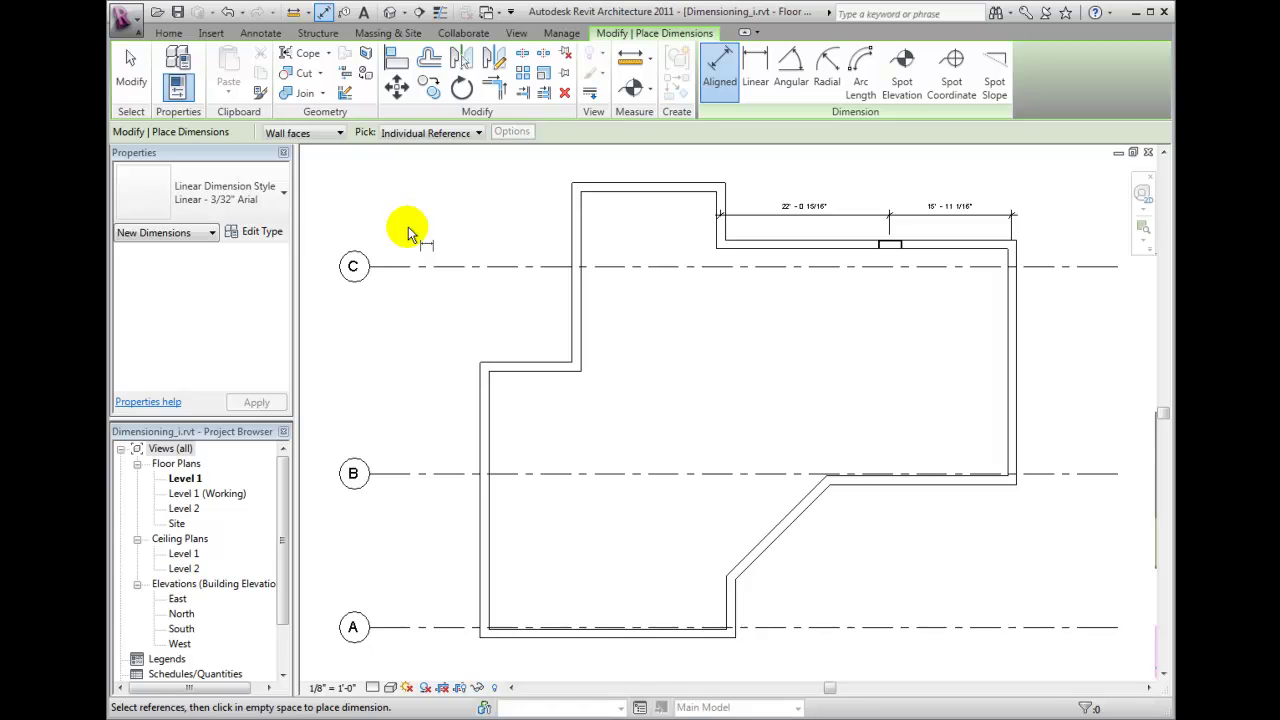
{"action": "left_click", "coordinate": [480, 628]}
{"action": "left_click", "coordinate": [736, 618]}
{"action": "left_click", "coordinate": [1017, 470]}
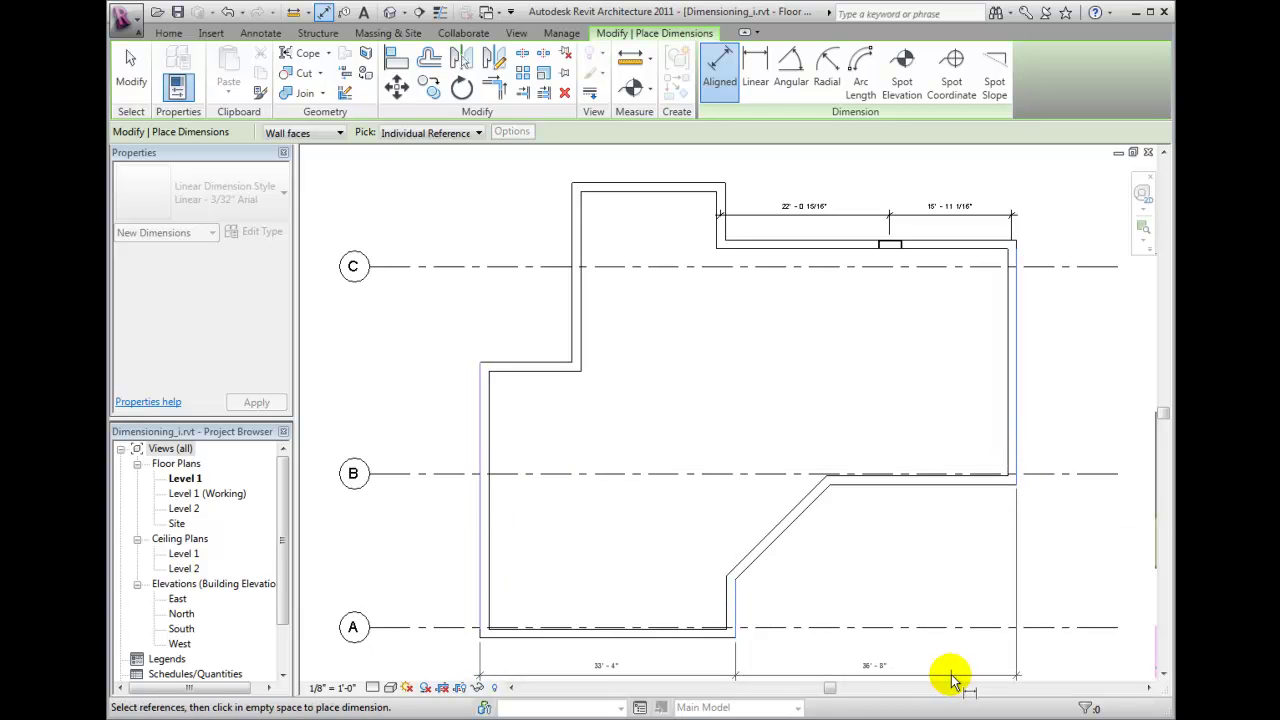
{"action": "left_click", "coordinate": [952, 680]}
Dimension the spacing between grids A, B and C with an aligned string left of the plan
{"action": "left_click", "coordinate": [447, 627]}
{"action": "left_click", "coordinate": [427, 473]}
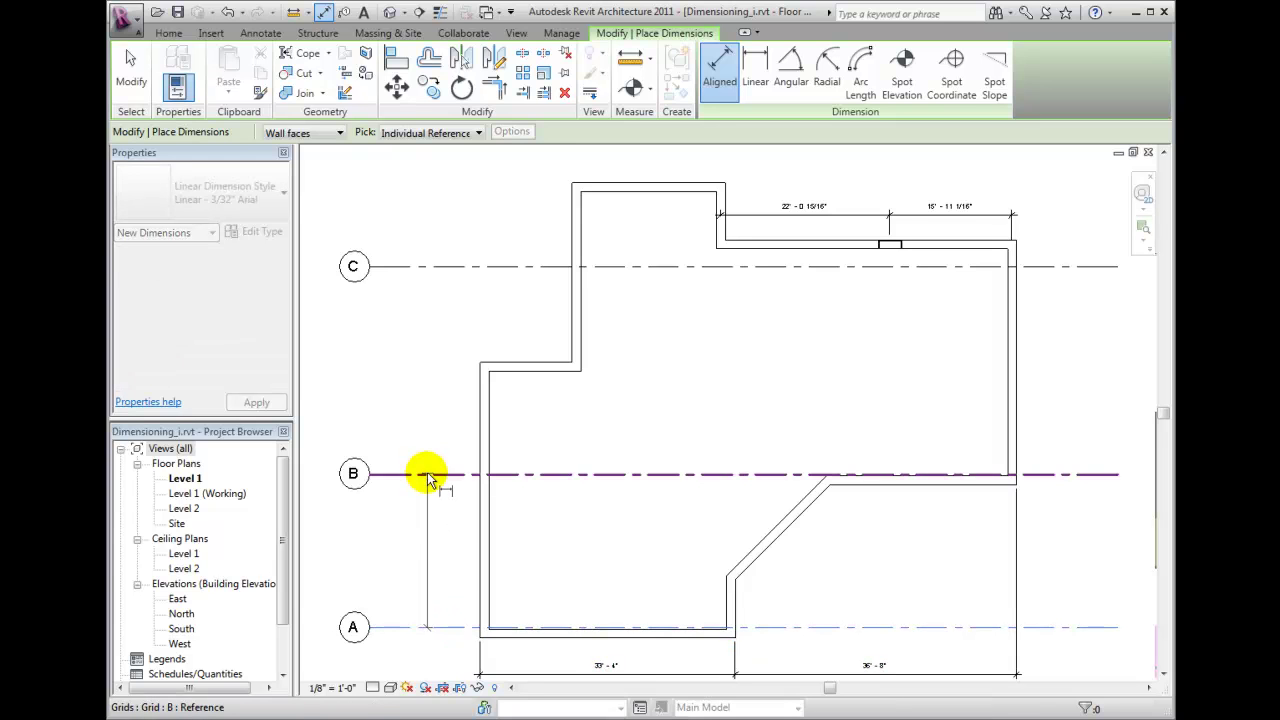
{"action": "left_click", "coordinate": [417, 266]}
{"action": "left_click", "coordinate": [414, 237]}
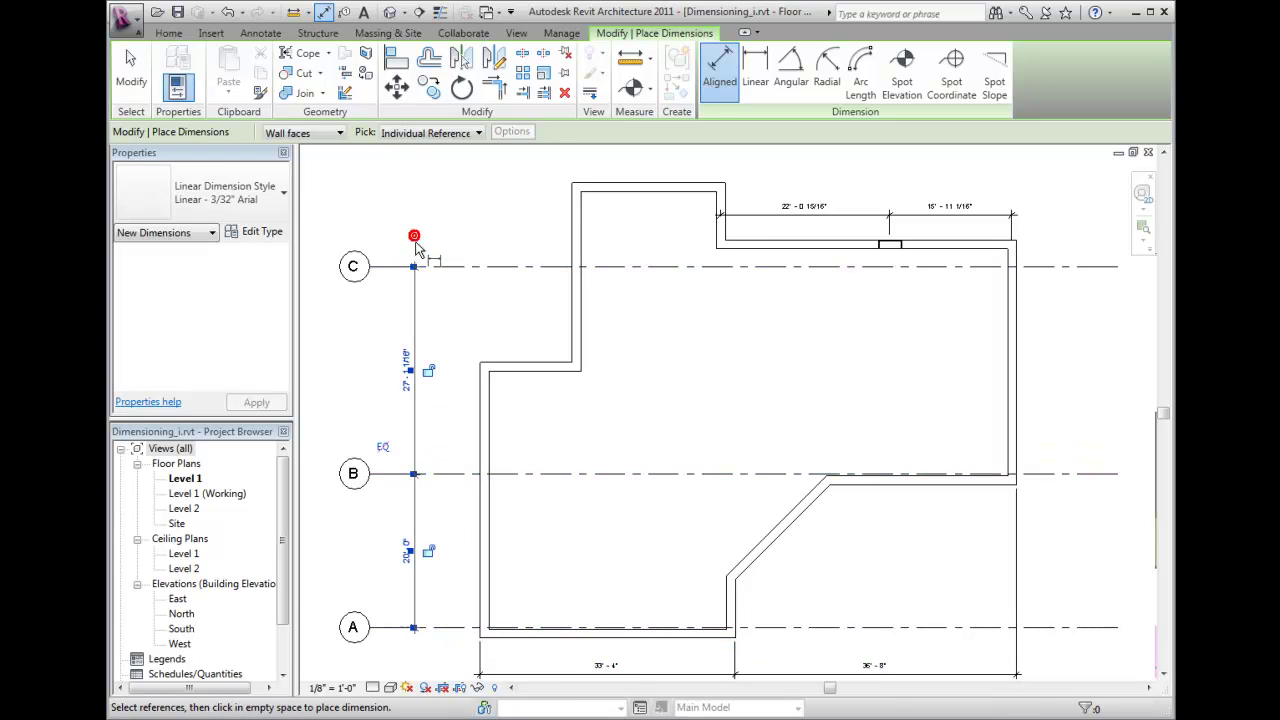
{"action": "left_click", "coordinate": [260, 33]}
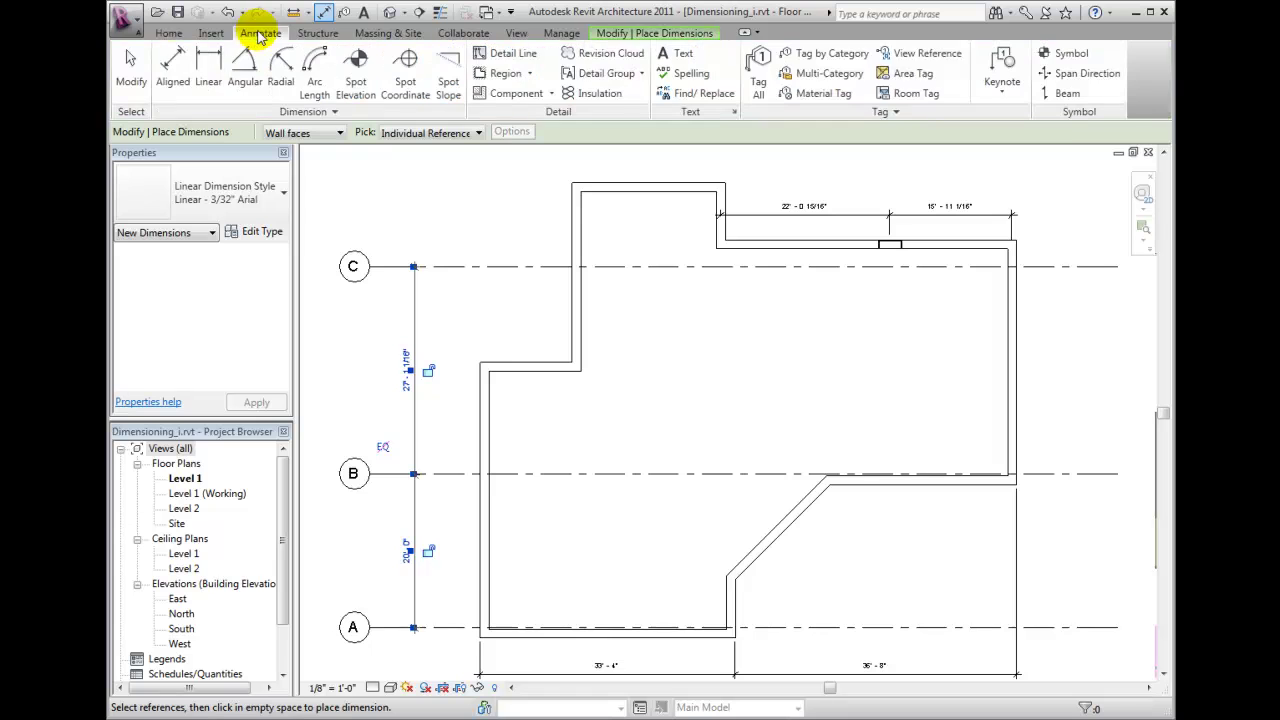
{"action": "left_click", "coordinate": [206, 66]}
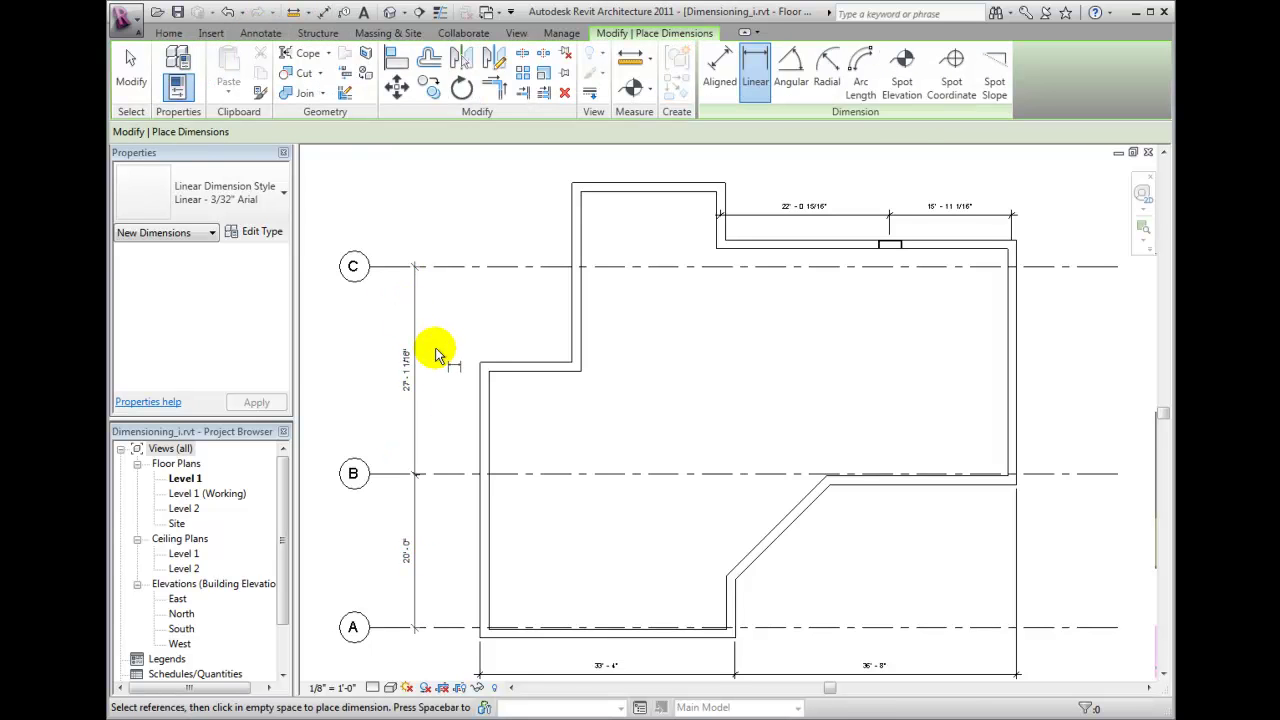
Place a 12'-3 1/2" vertical linear dimension from the wall below to the angled wall's upper end
{"action": "left_click", "coordinate": [736, 582]}
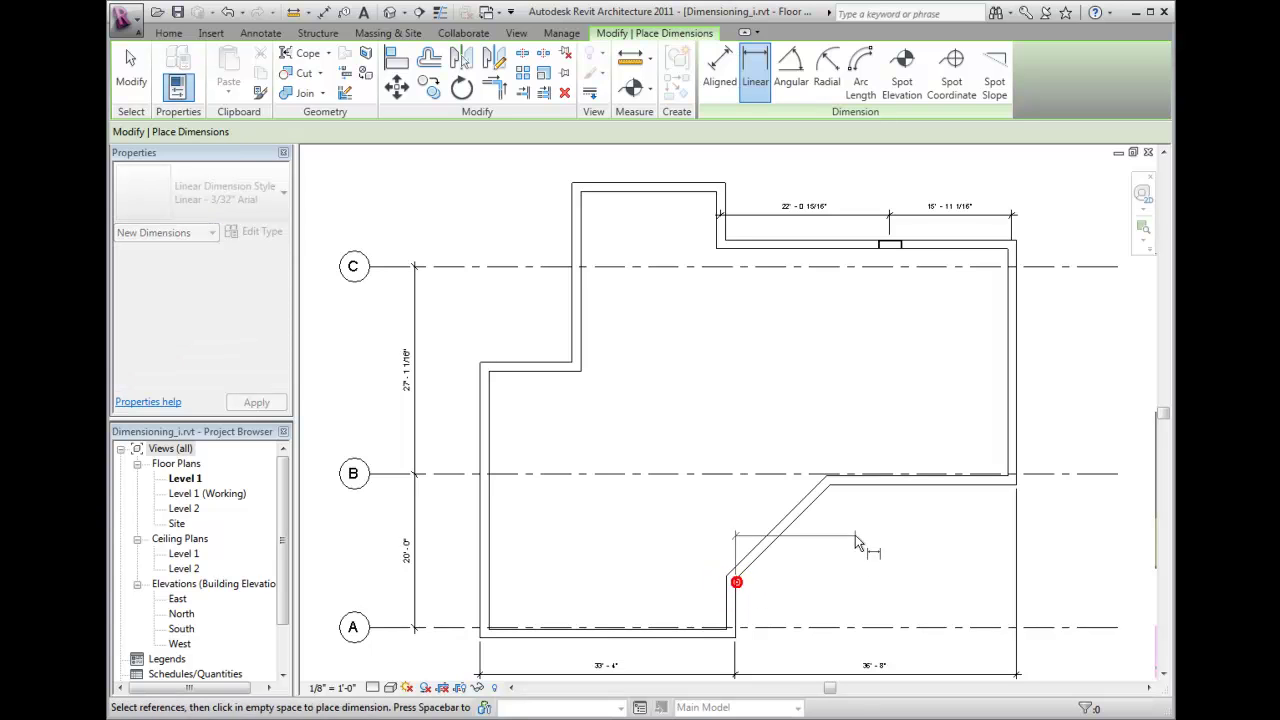
{"action": "left_click", "coordinate": [826, 485]}
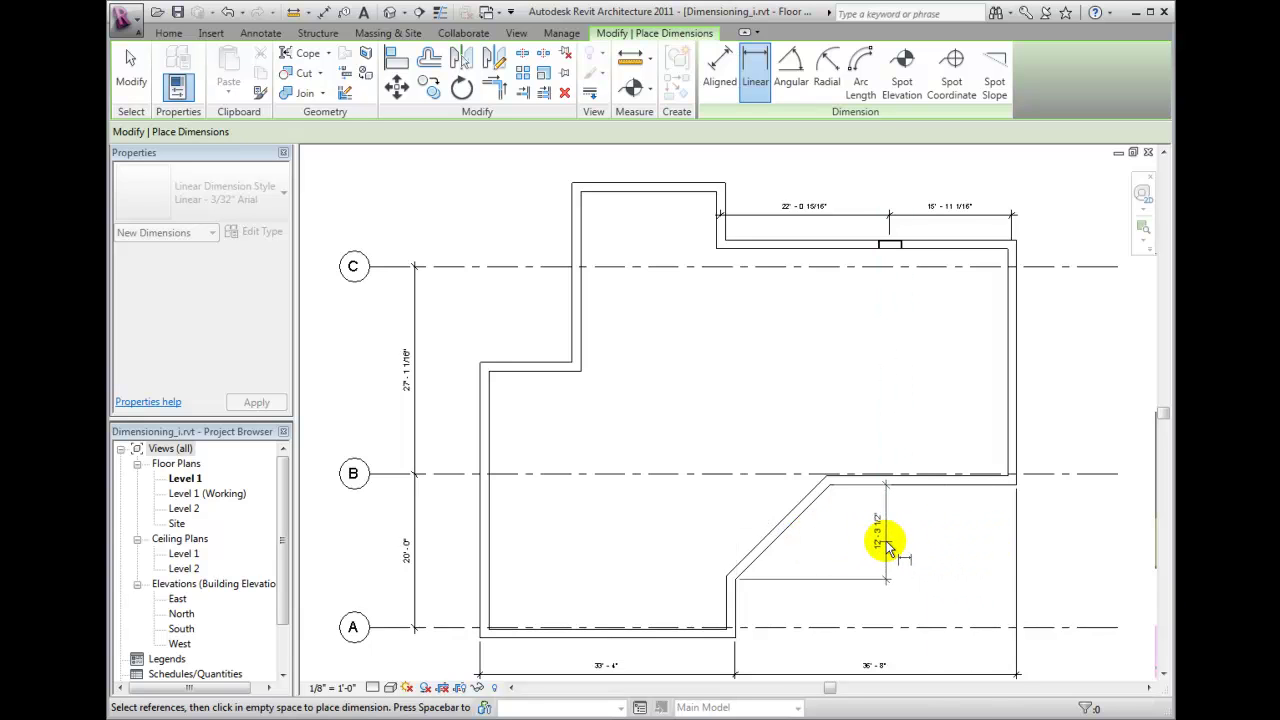
{"action": "left_click", "coordinate": [880, 532]}
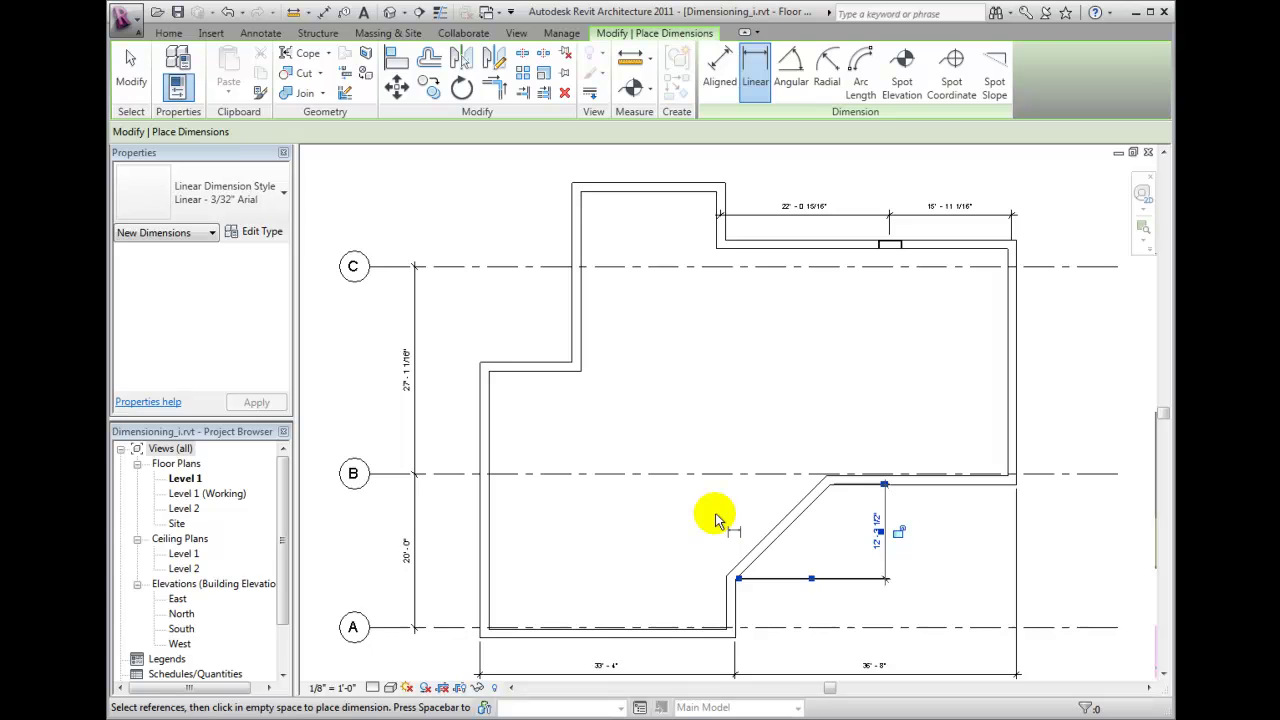
{"action": "left_click", "coordinate": [130, 70]}
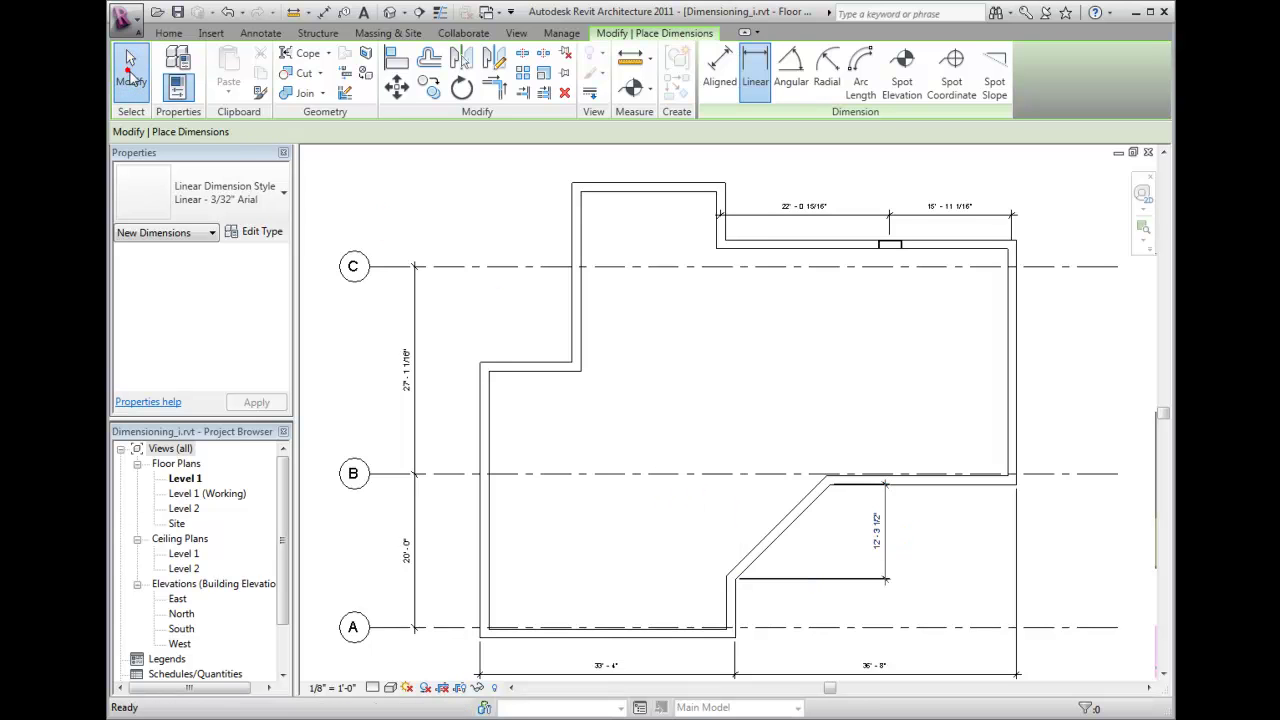
{"action": "middle_click_drag", "start_coordinate": [686, 571], "coordinate": [684, 560]}
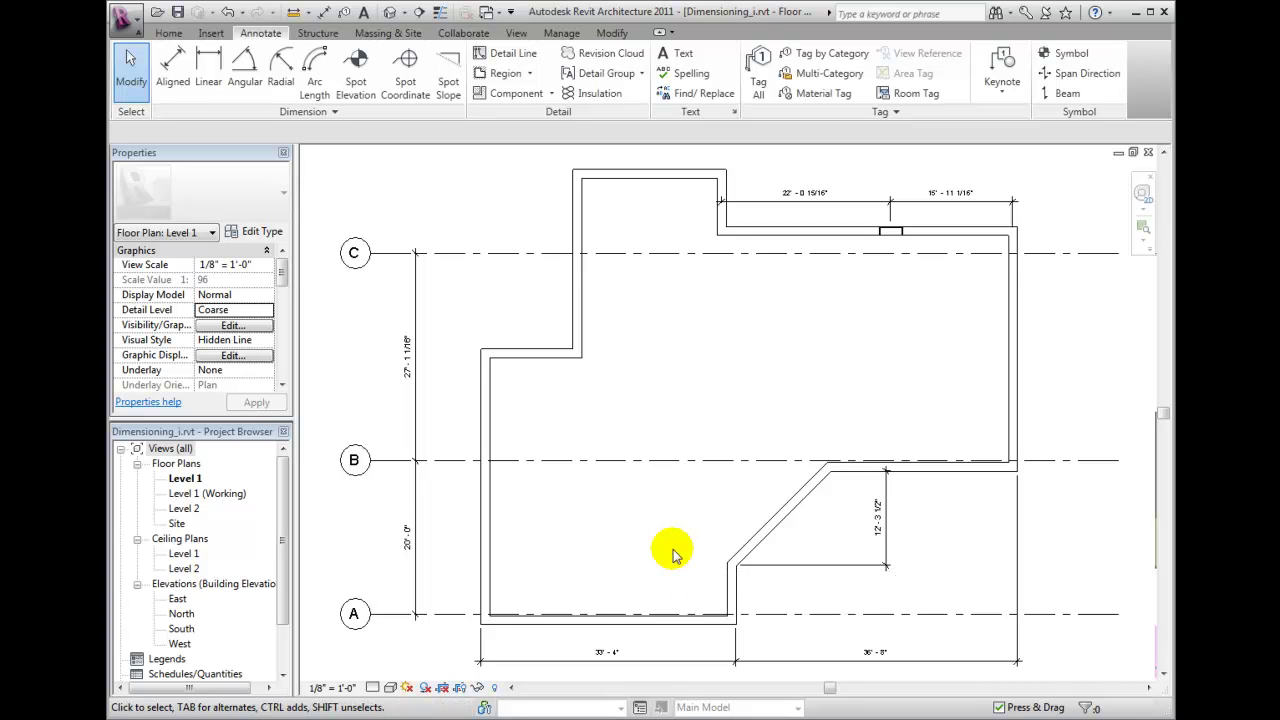
Add an overall 38'-0" aligned dimension and position it above the window dimension string
{"action": "left_click", "coordinate": [162, 58]}
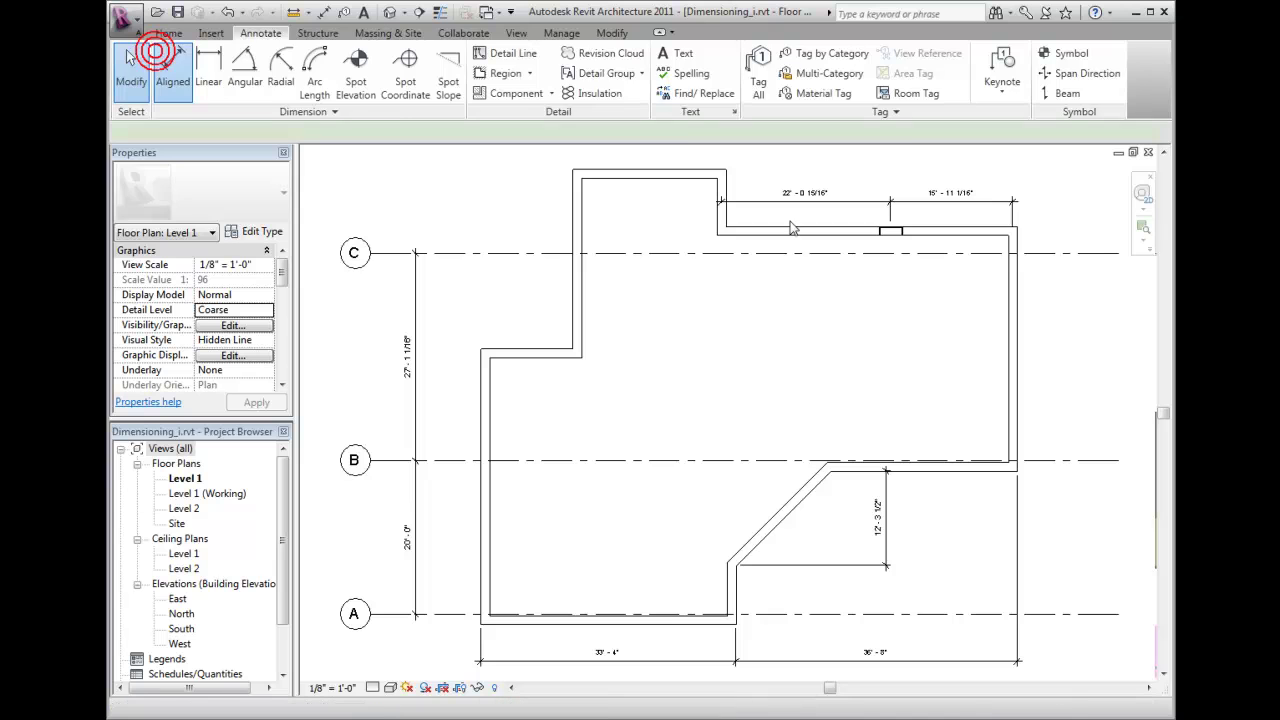
{"action": "left_click", "coordinate": [1018, 249]}
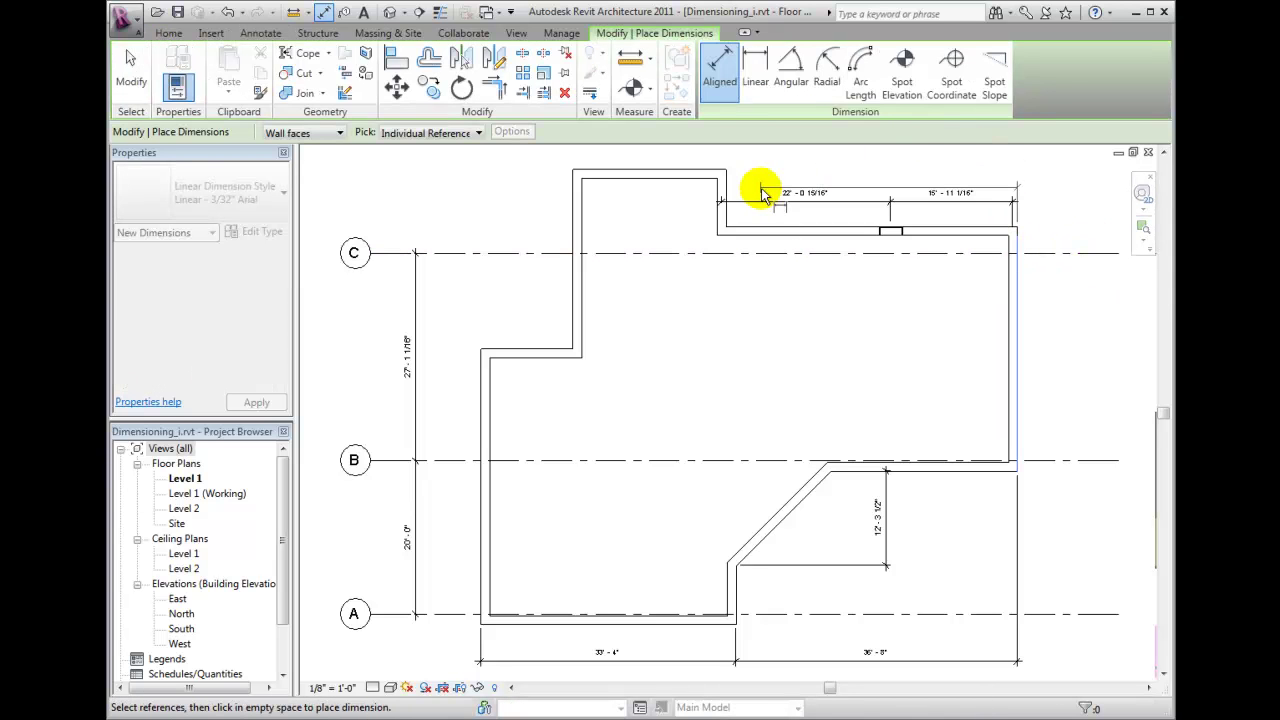
{"action": "left_click", "coordinate": [727, 187]}
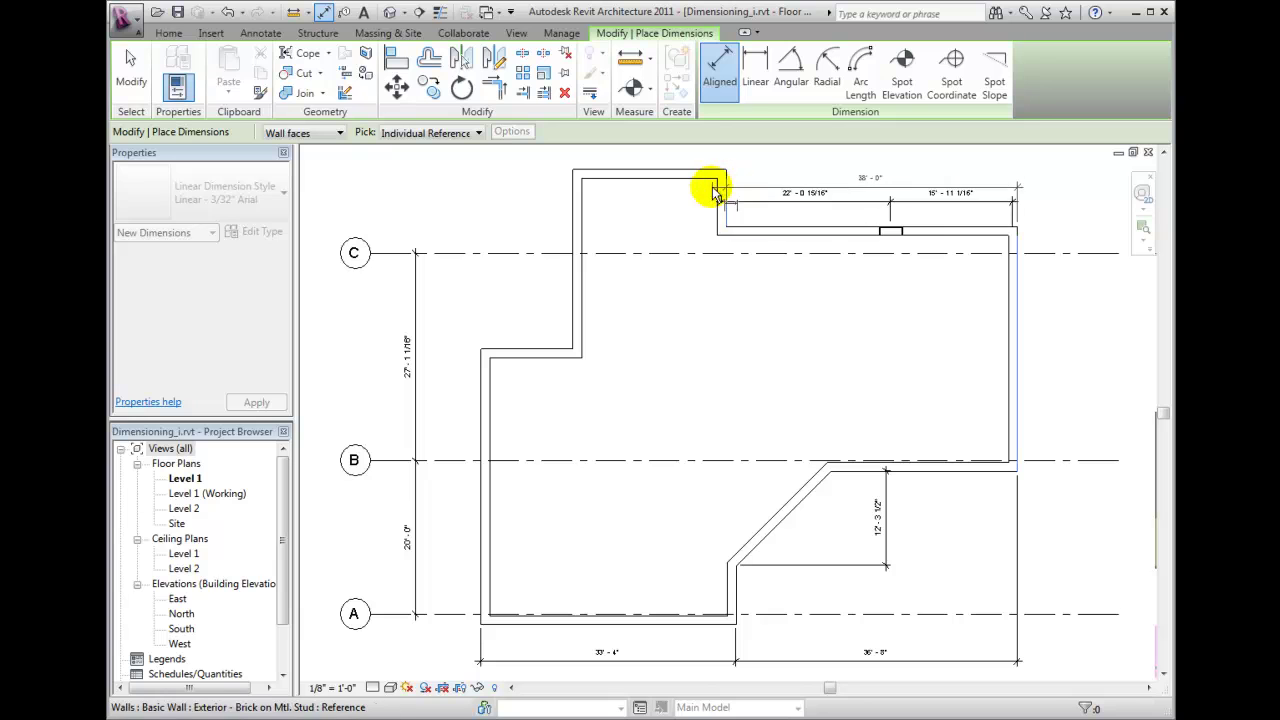
{"action": "left_click", "coordinate": [671, 200]}
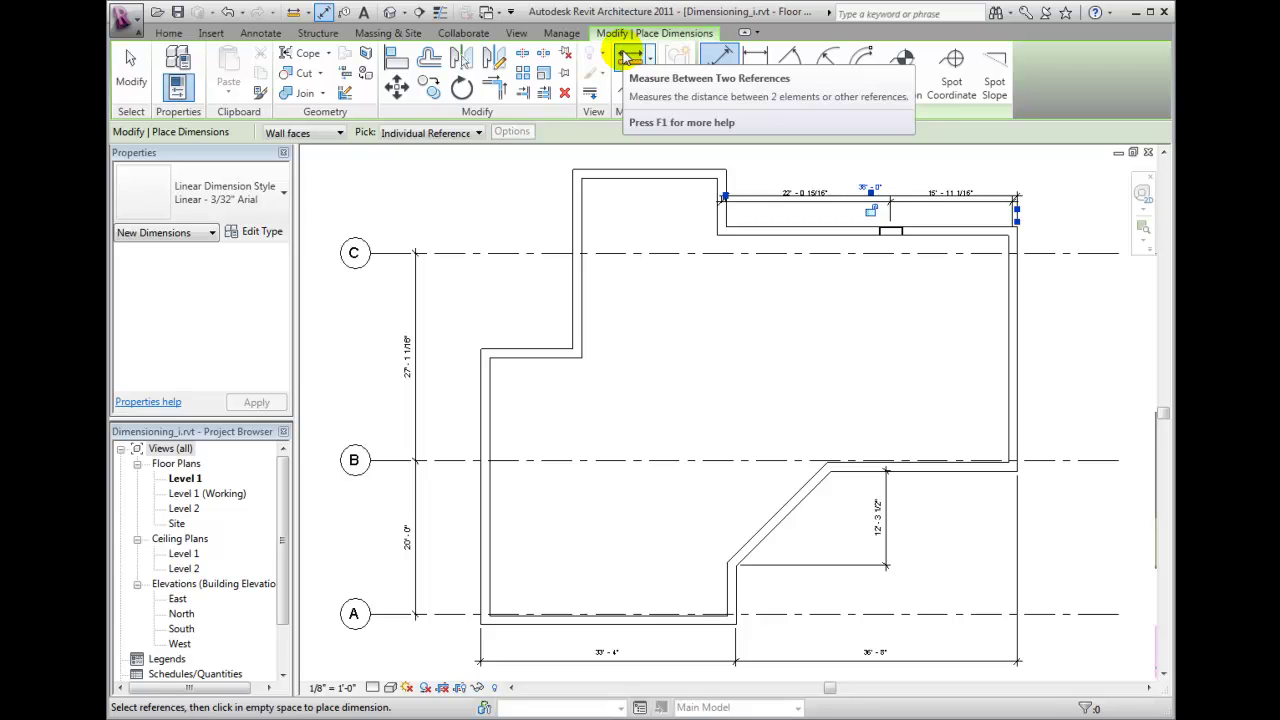
{"action": "middle_click_drag", "start_coordinate": [794, 381], "coordinate": [781, 455]}
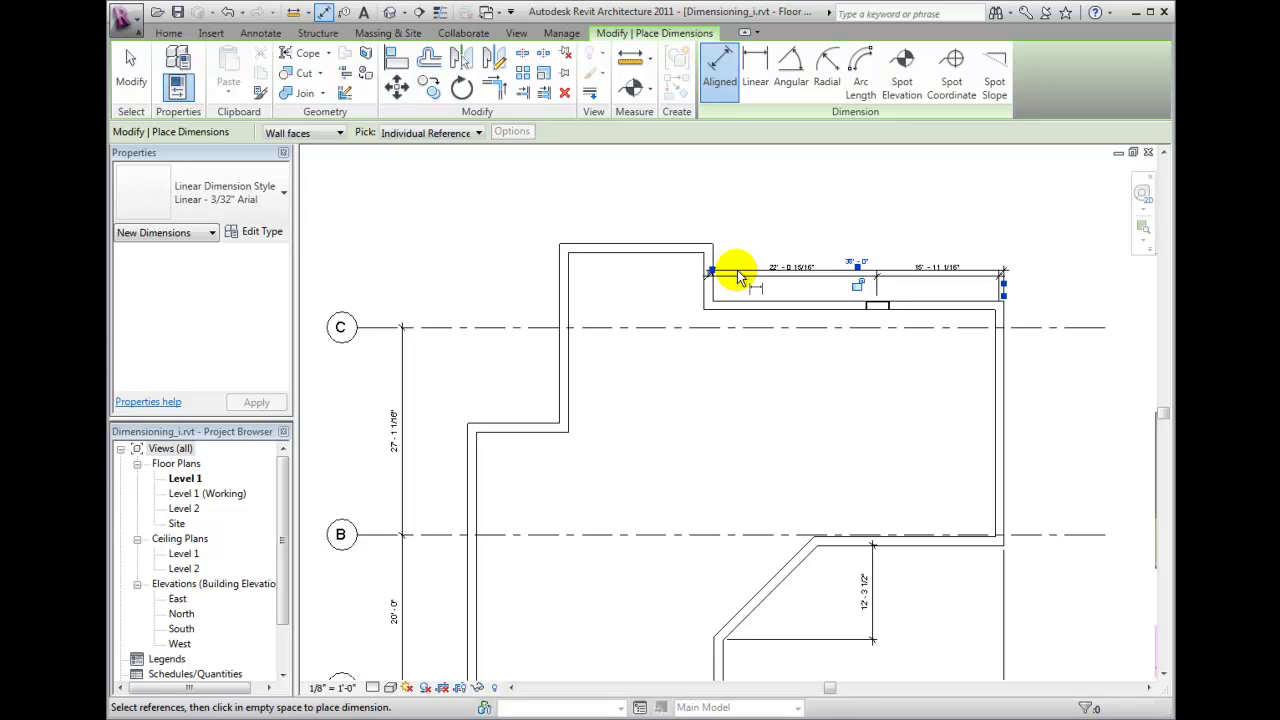
{"action": "key", "text": "Escape"}
{"action": "left_click", "coordinate": [737, 277]}
{"action": "key", "text": "Escape"}
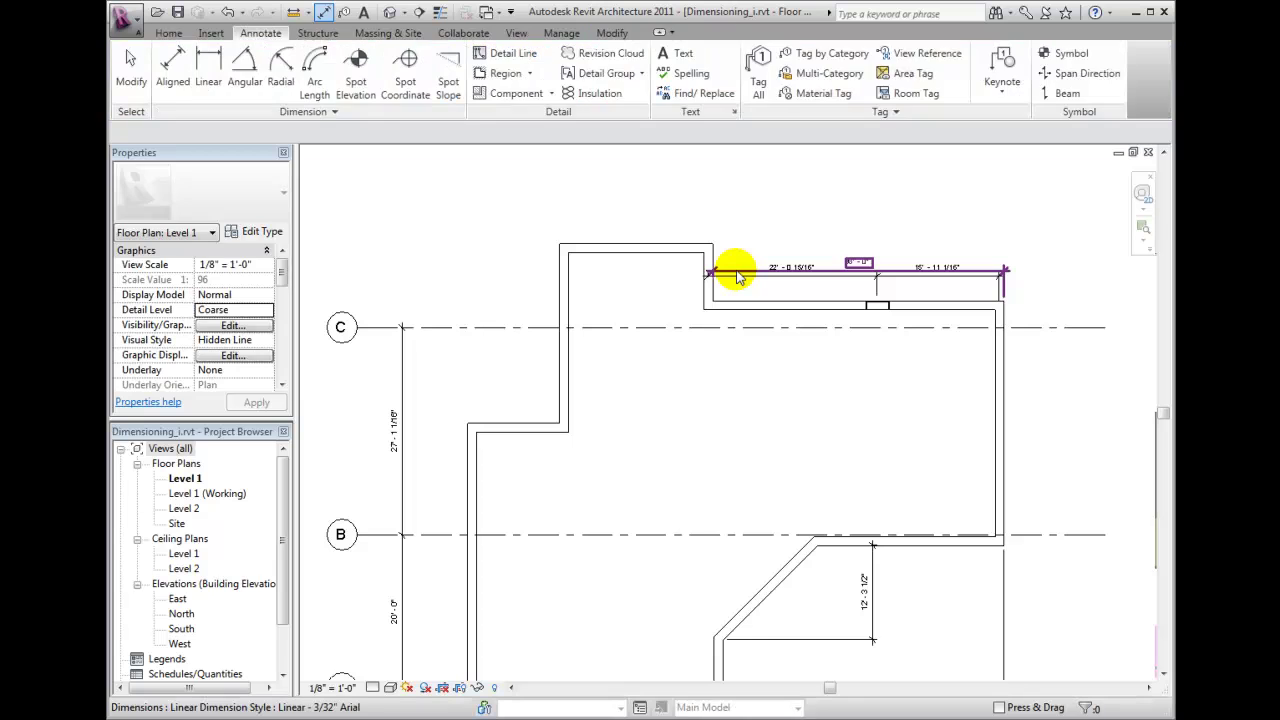
{"action": "left_click_drag", "start_coordinate": [737, 277], "coordinate": [744, 205]}
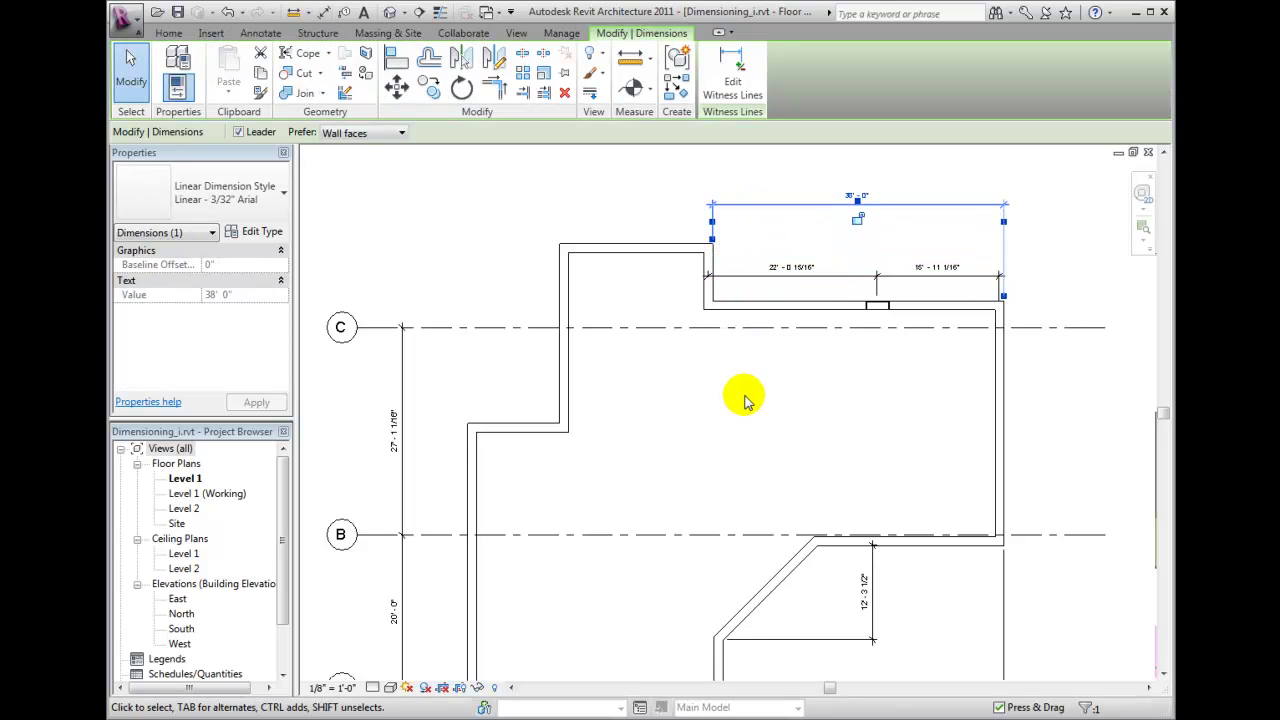
{"action": "left_click", "coordinate": [586, 400]}
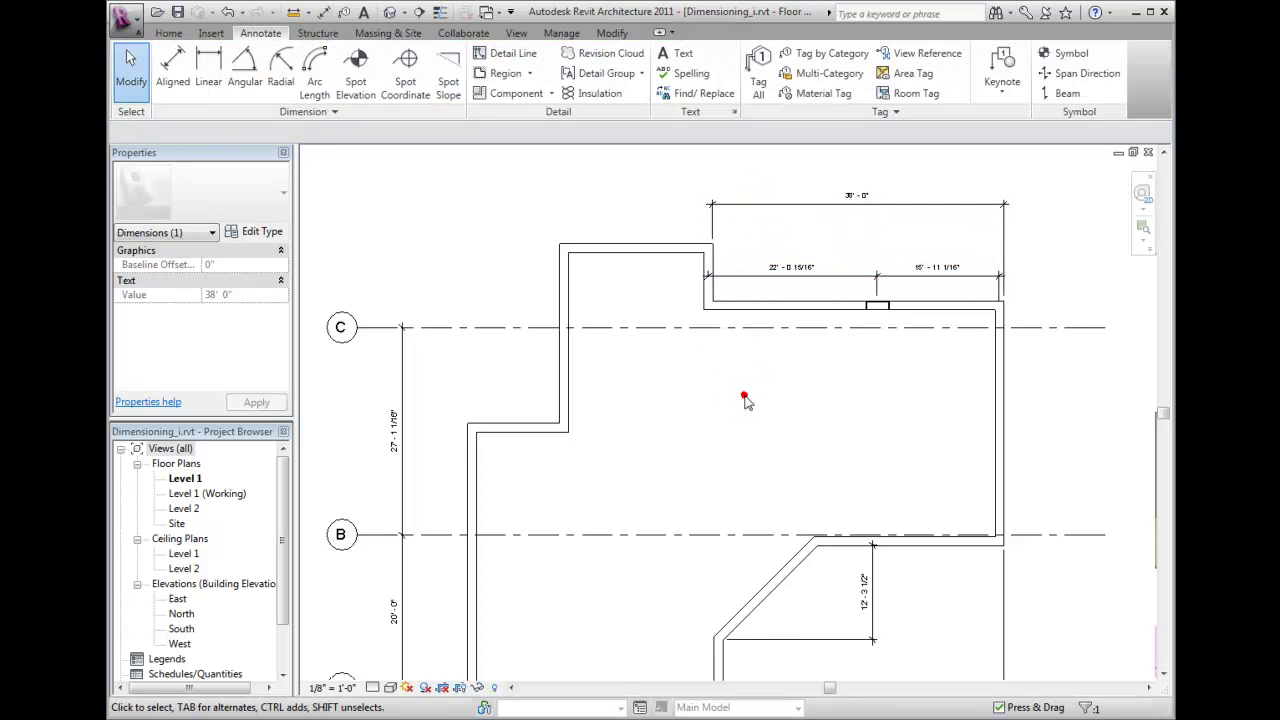
Set the Aligned dimension tool to wall faces, trying references on the left wall before clearing them
{"action": "left_click", "coordinate": [182, 67]}
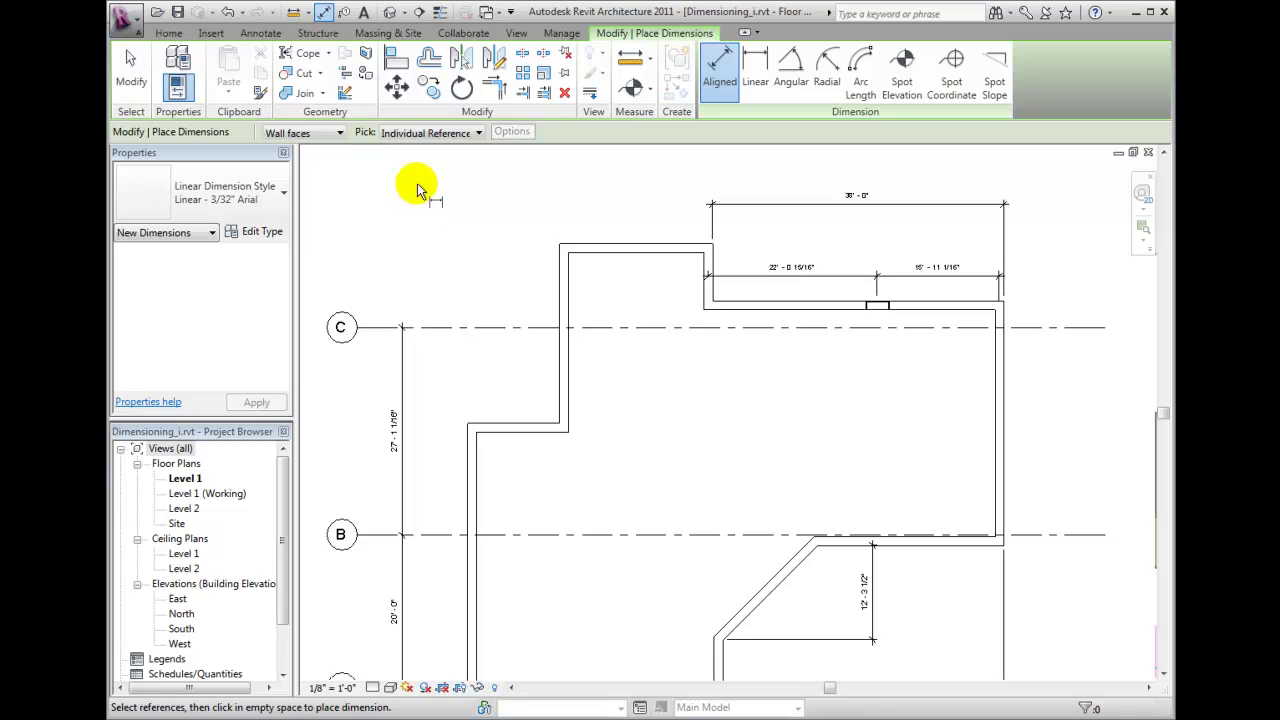
{"action": "left_click", "coordinate": [339, 133]}
{"action": "left_click", "coordinate": [333, 150]}
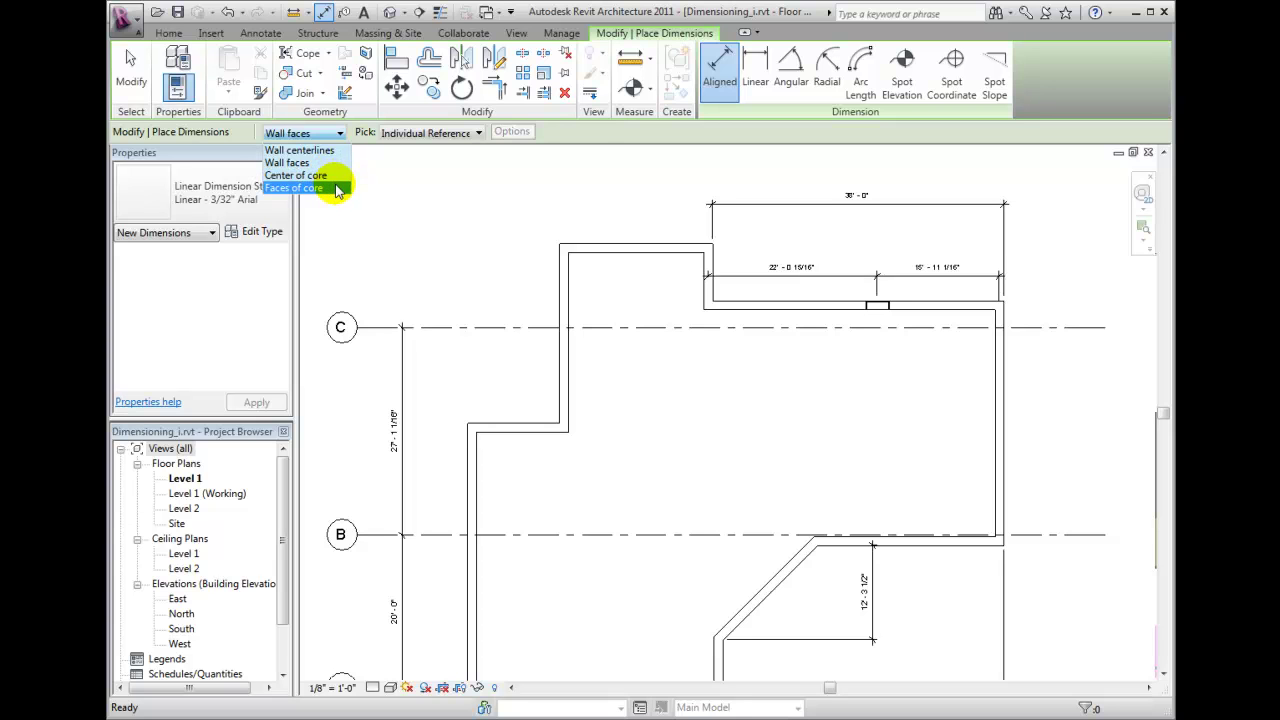
{"action": "key", "text": "Tab"}
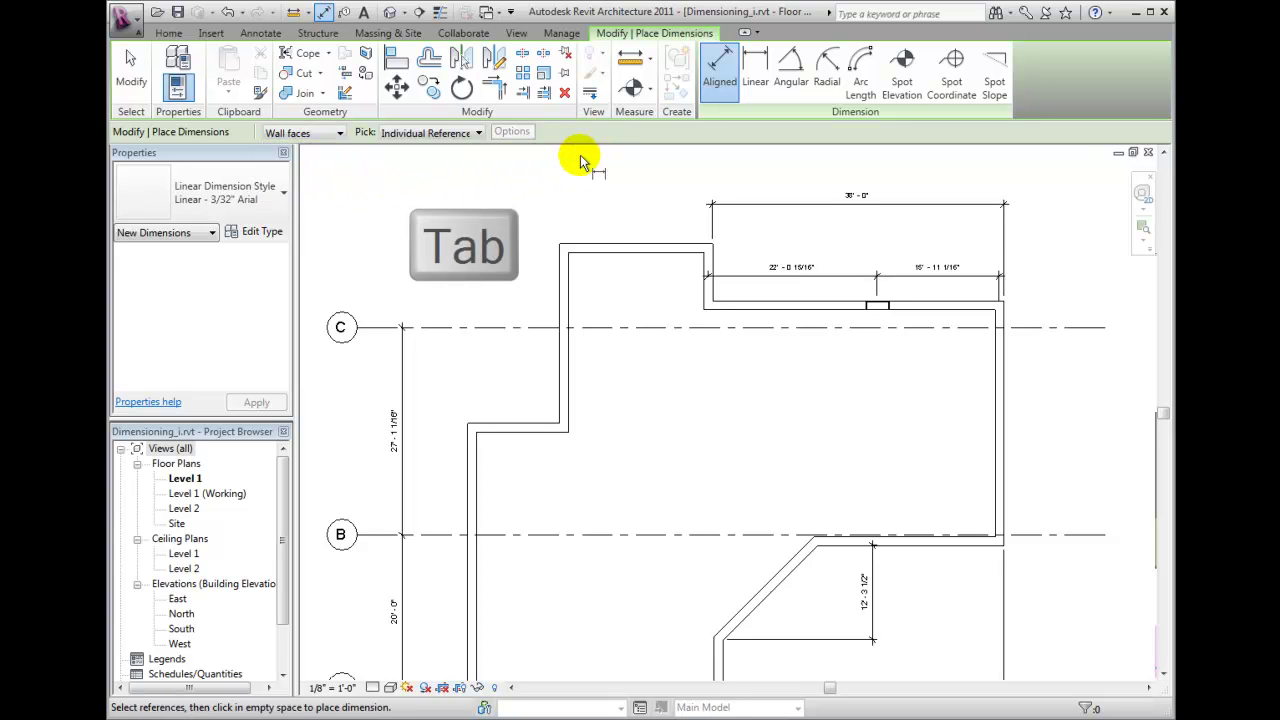
{"action": "left_click", "coordinate": [559, 313]}
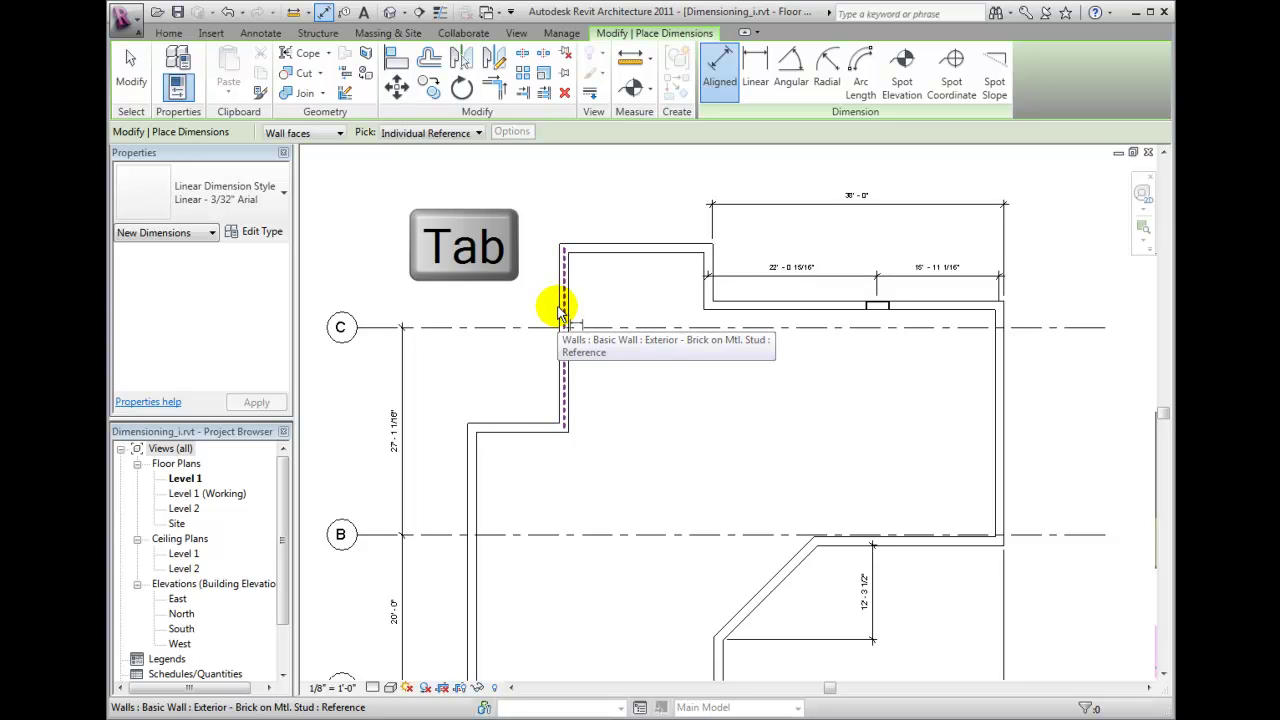
{"action": "key", "text": "Tab"}
{"action": "left_click", "coordinate": [564, 313]}
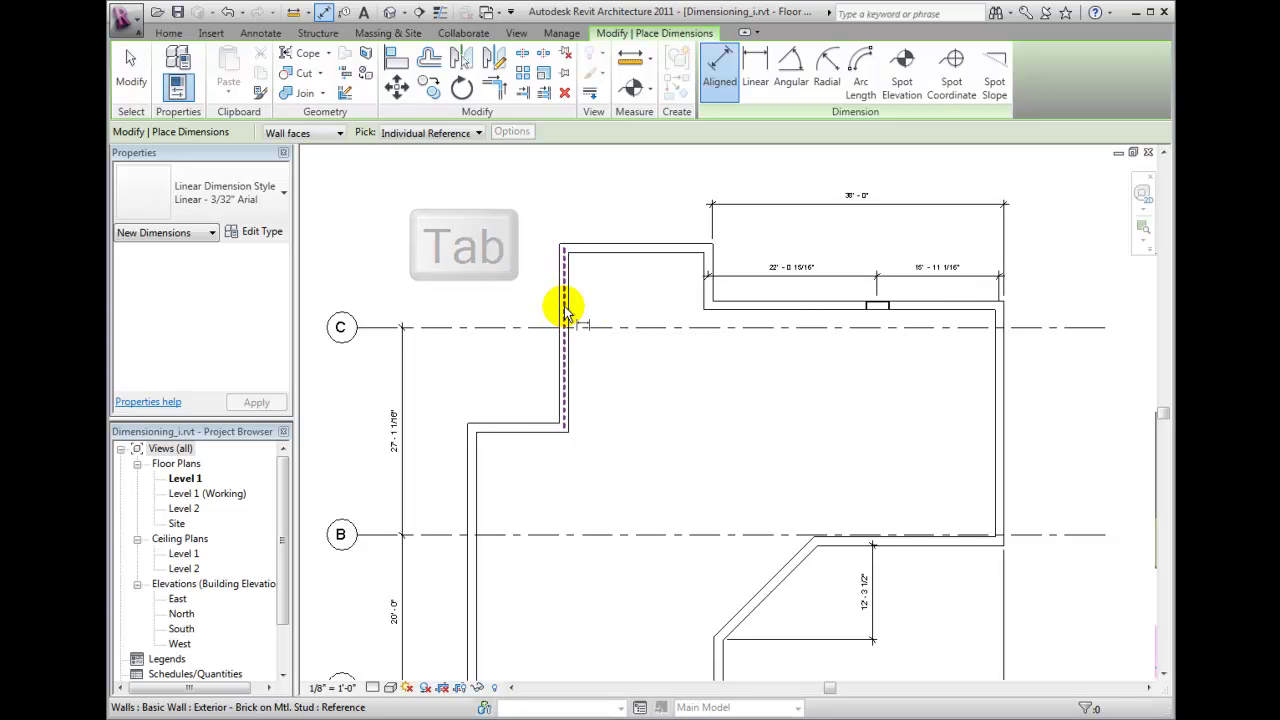
{"action": "key", "text": "Escape"}
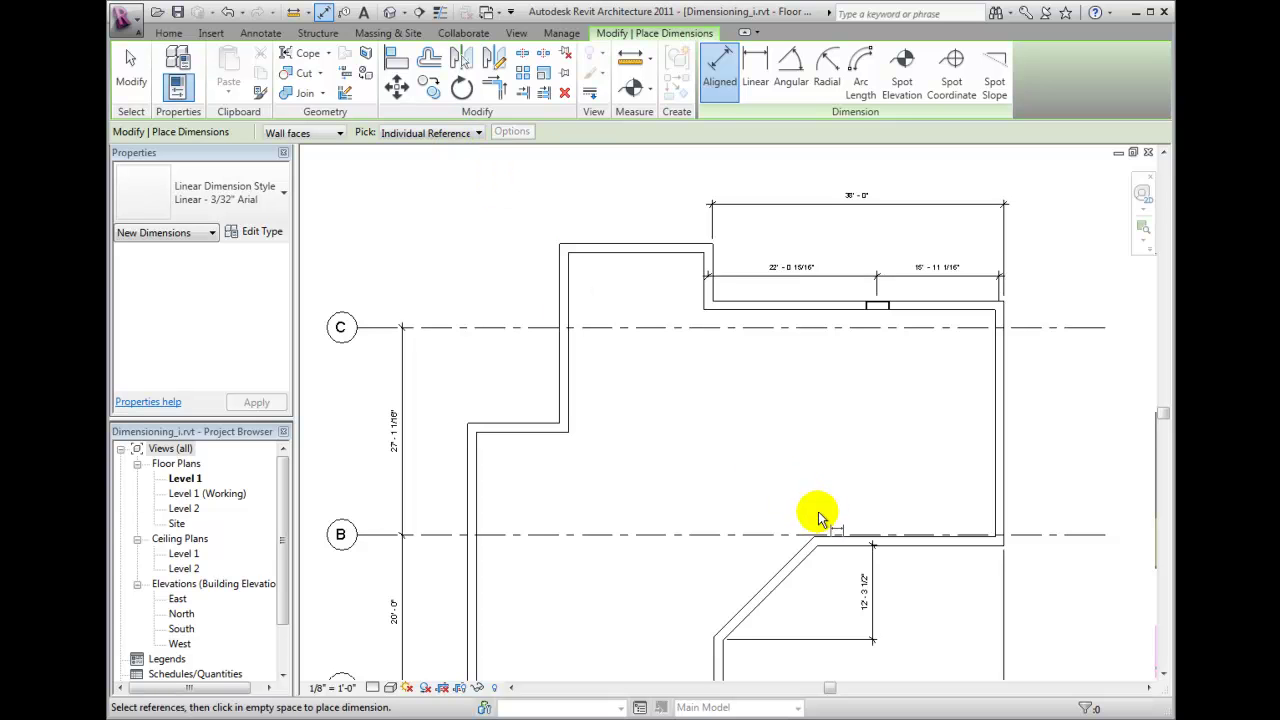
Place a 17'-4 19/32" aligned dimension between the angled wall's lower and upper corner intersections
{"action": "scroll", "coordinate": [785, 590], "scroll_direction": "down", "scroll_amount": 2}
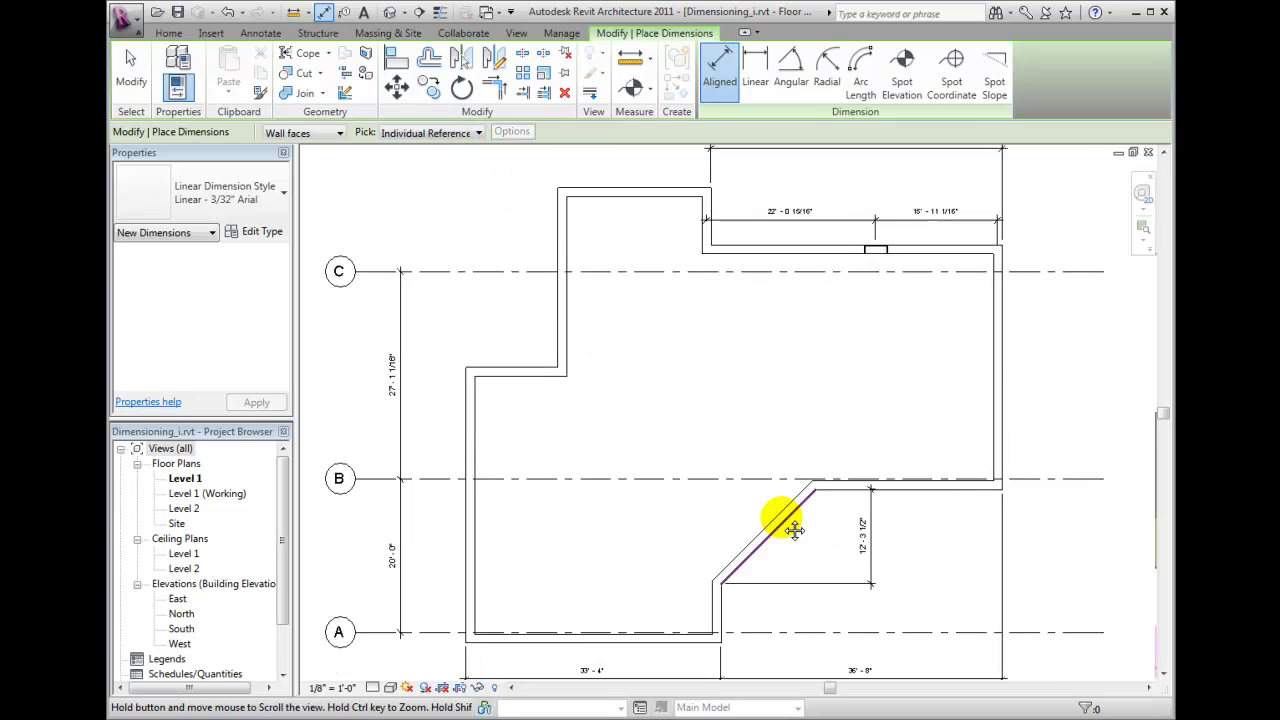
{"action": "scroll", "coordinate": [777, 449], "scroll_direction": "up", "scroll_amount": 4}
{"action": "middle_click_drag", "start_coordinate": [785, 449], "coordinate": [765, 366]}
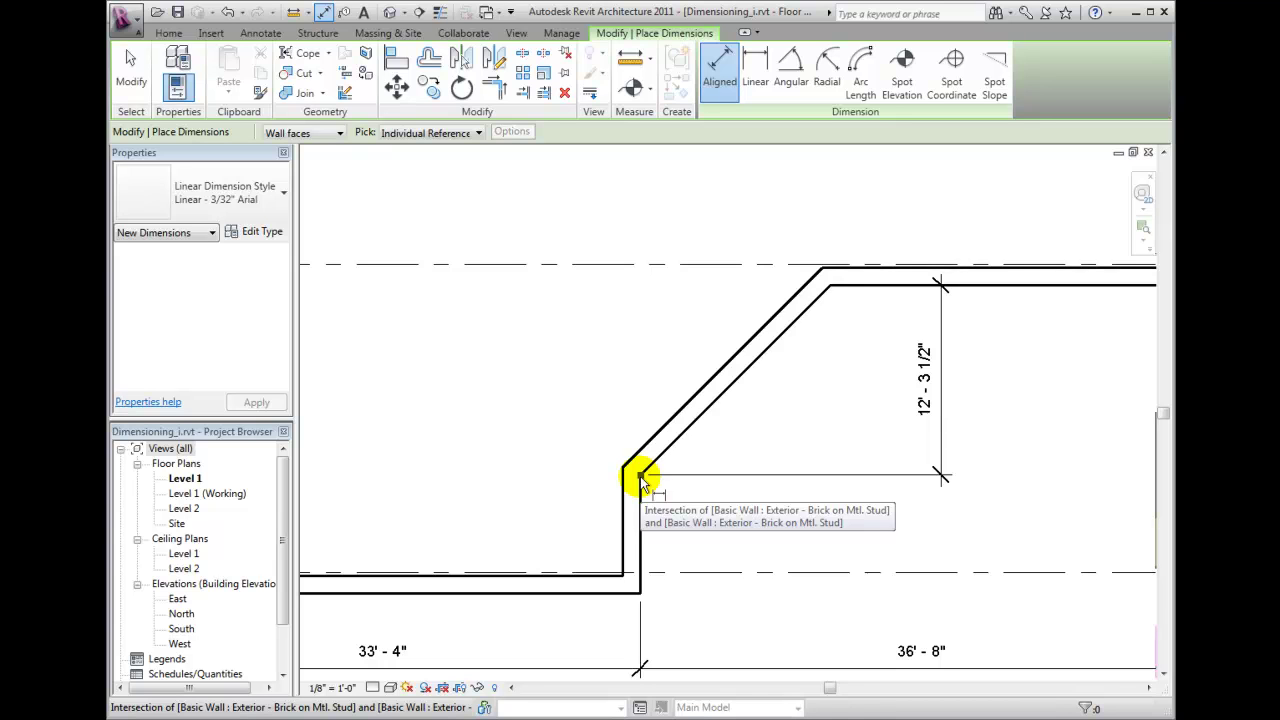
{"action": "key", "text": "Tab"}
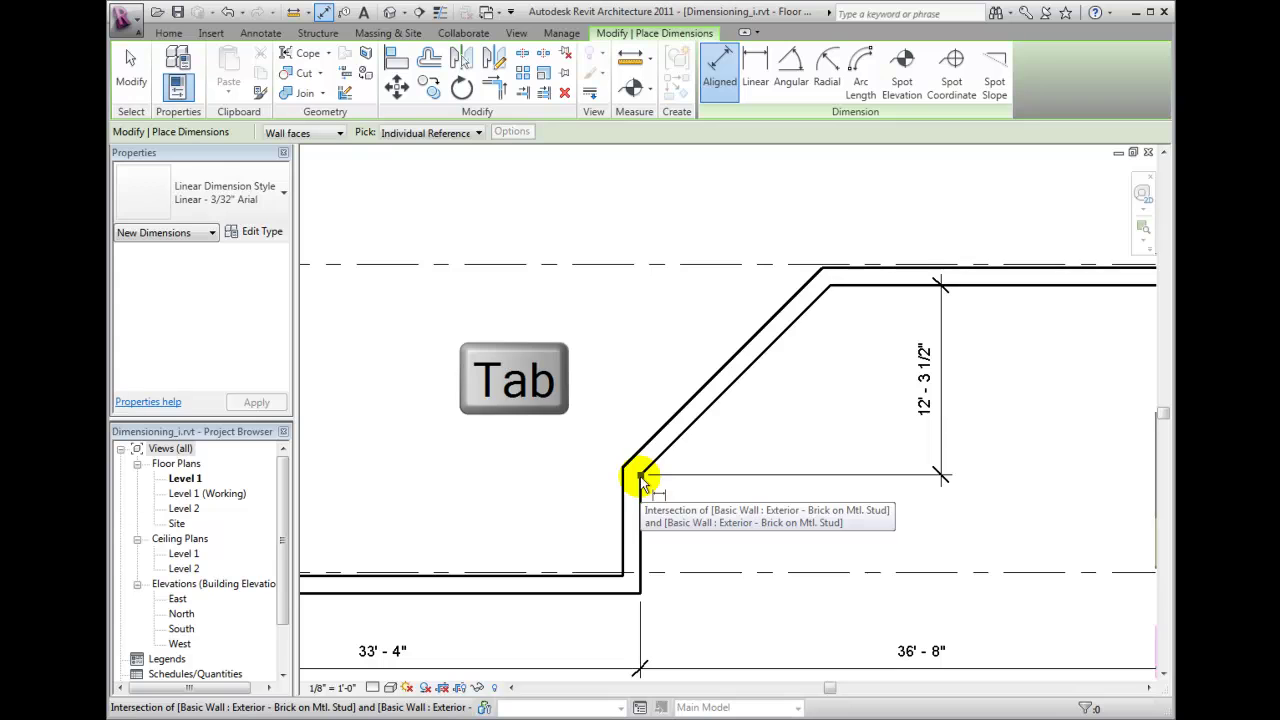
{"action": "key", "text": "Tab"}
{"action": "left_click", "coordinate": [640, 478]}
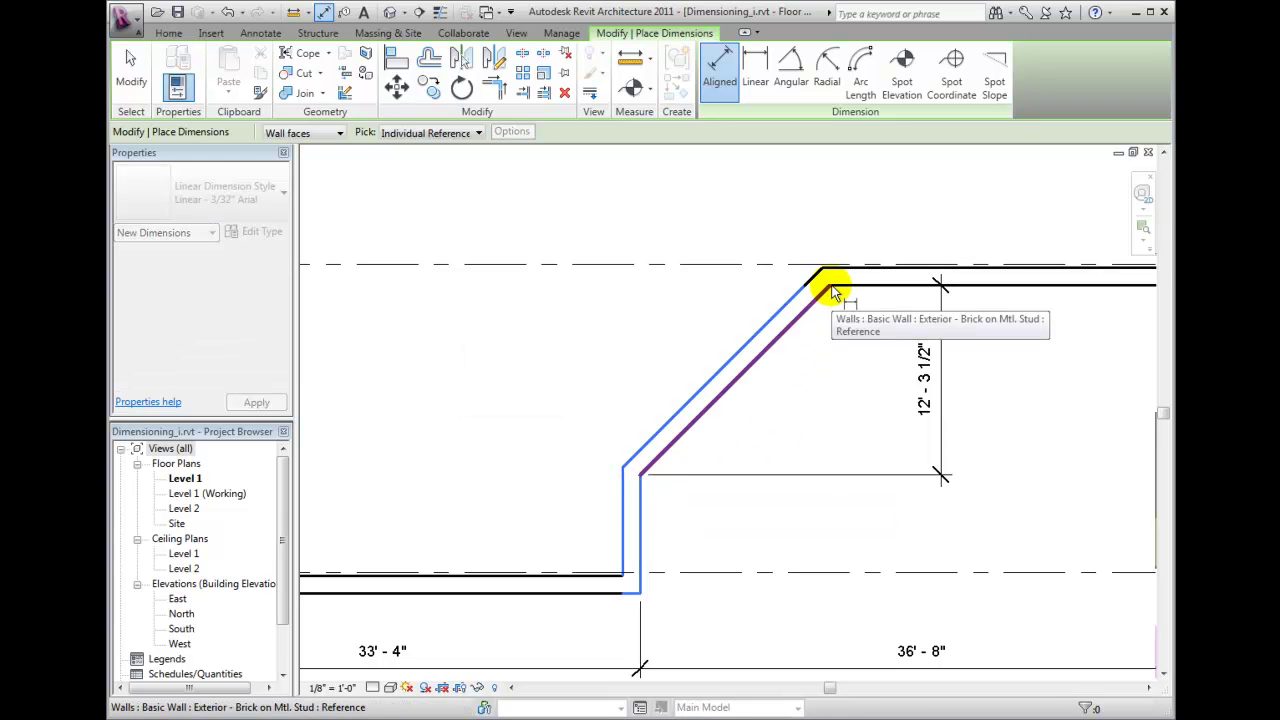
{"action": "key", "text": "Tab"}
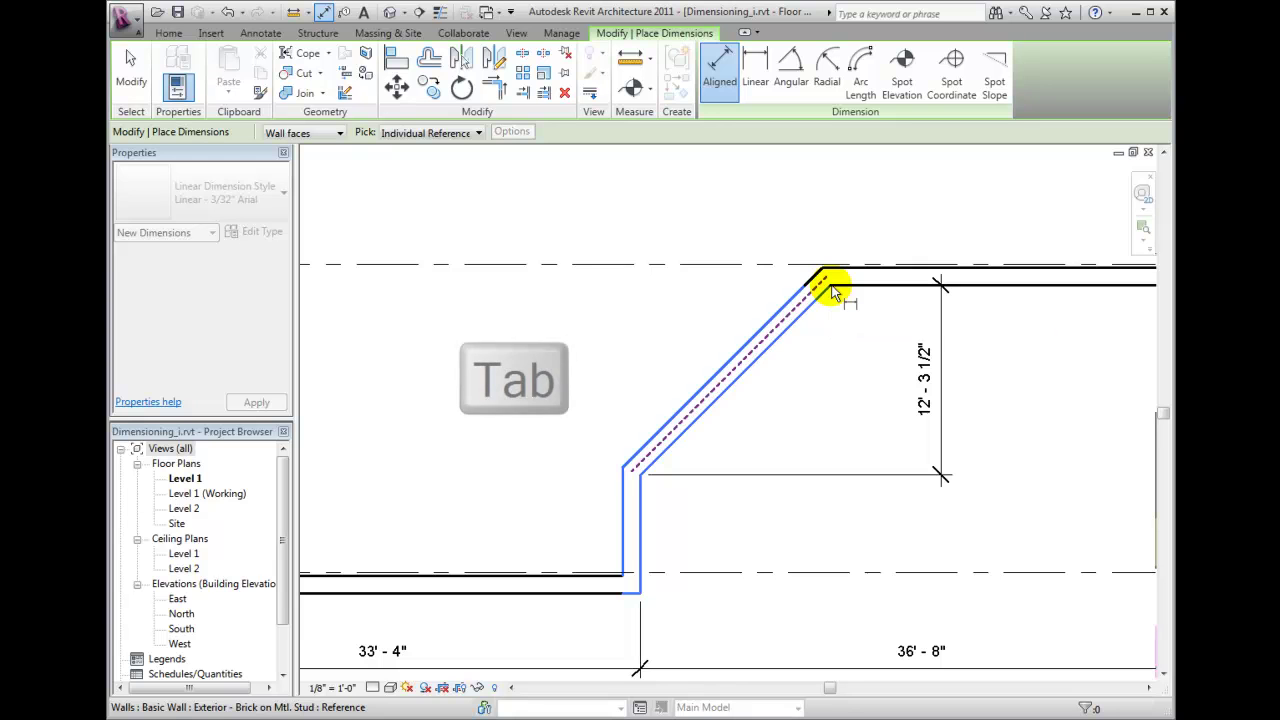
{"action": "key", "text": "Tab"}
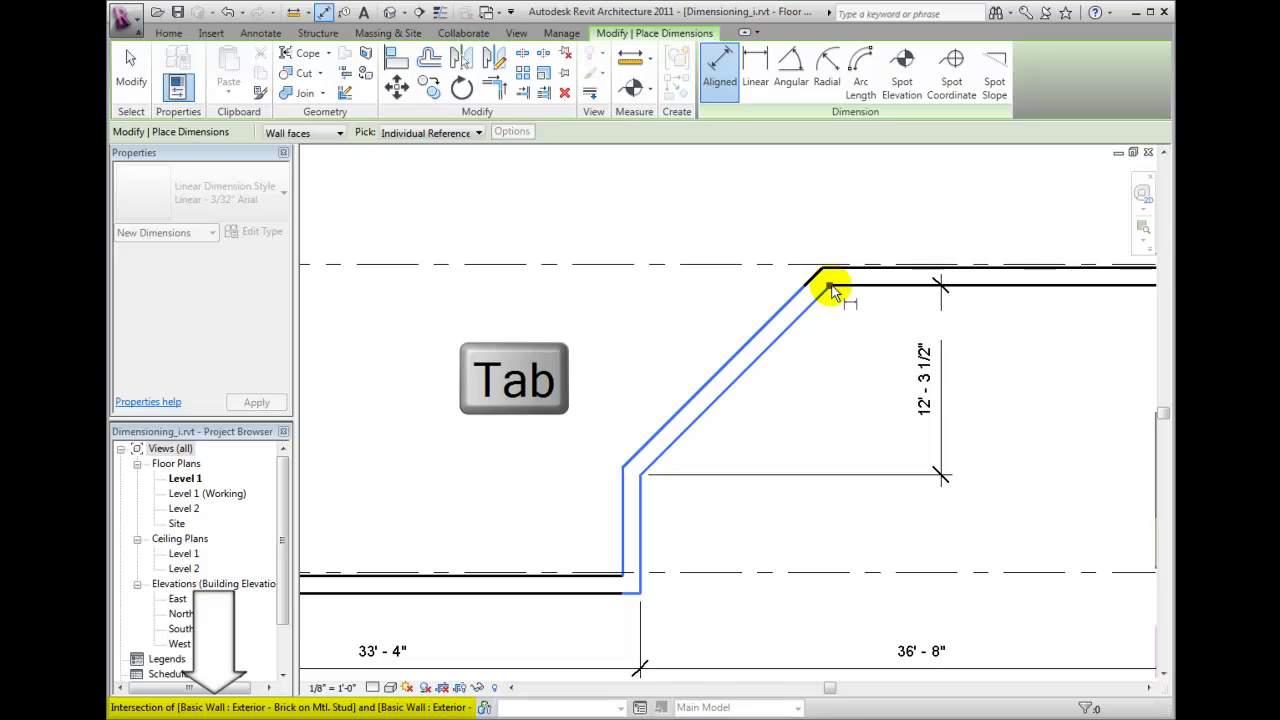
{"action": "left_click", "coordinate": [830, 290]}
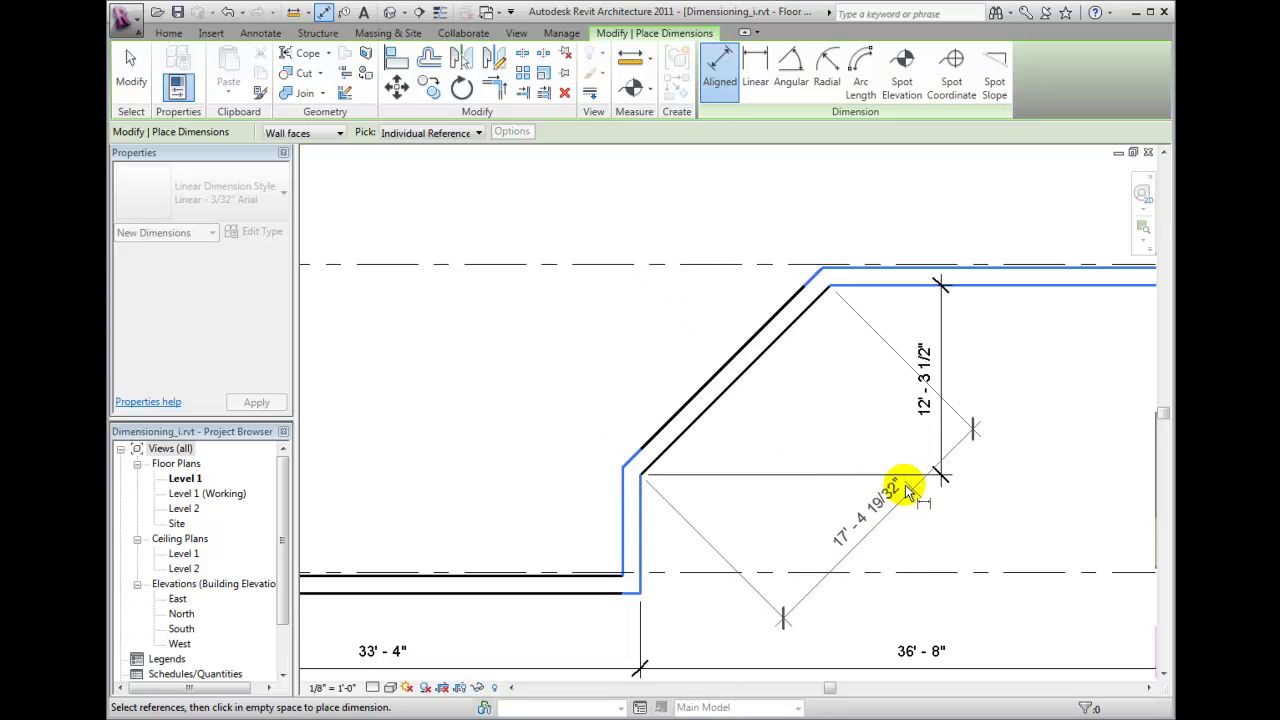
{"action": "left_click", "coordinate": [824, 414]}
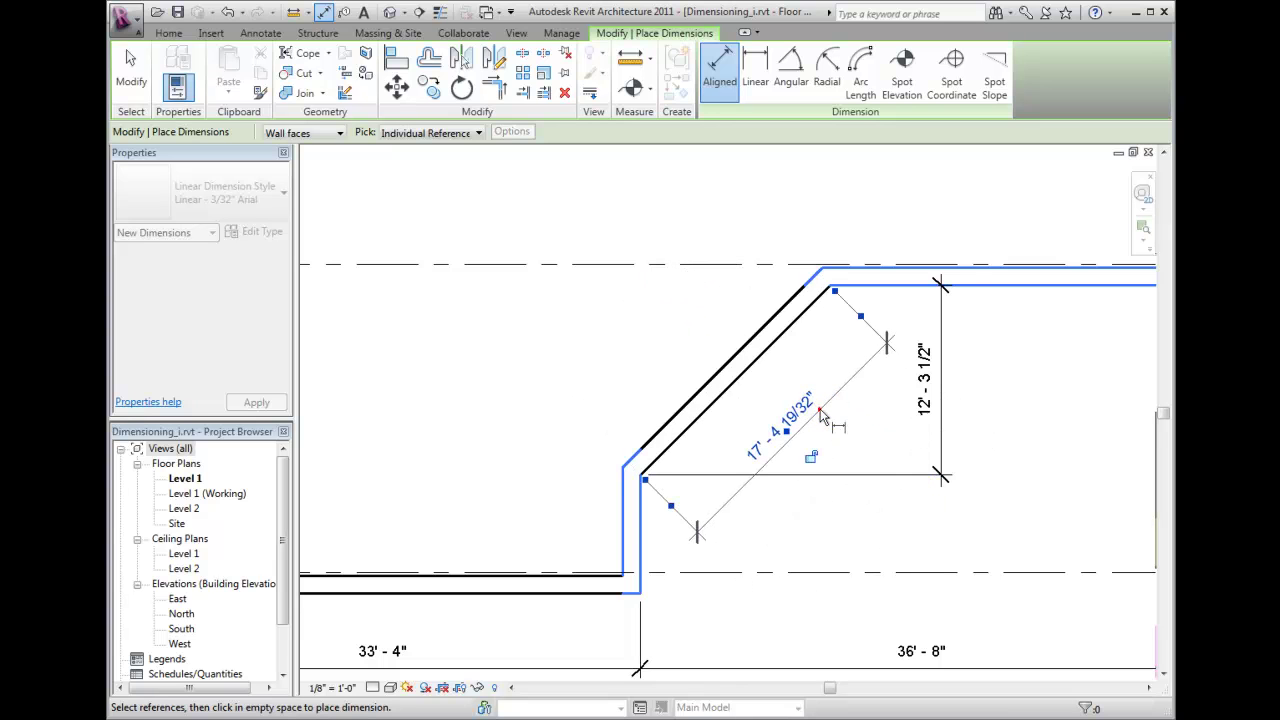
{"action": "left_click", "coordinate": [871, 521]}
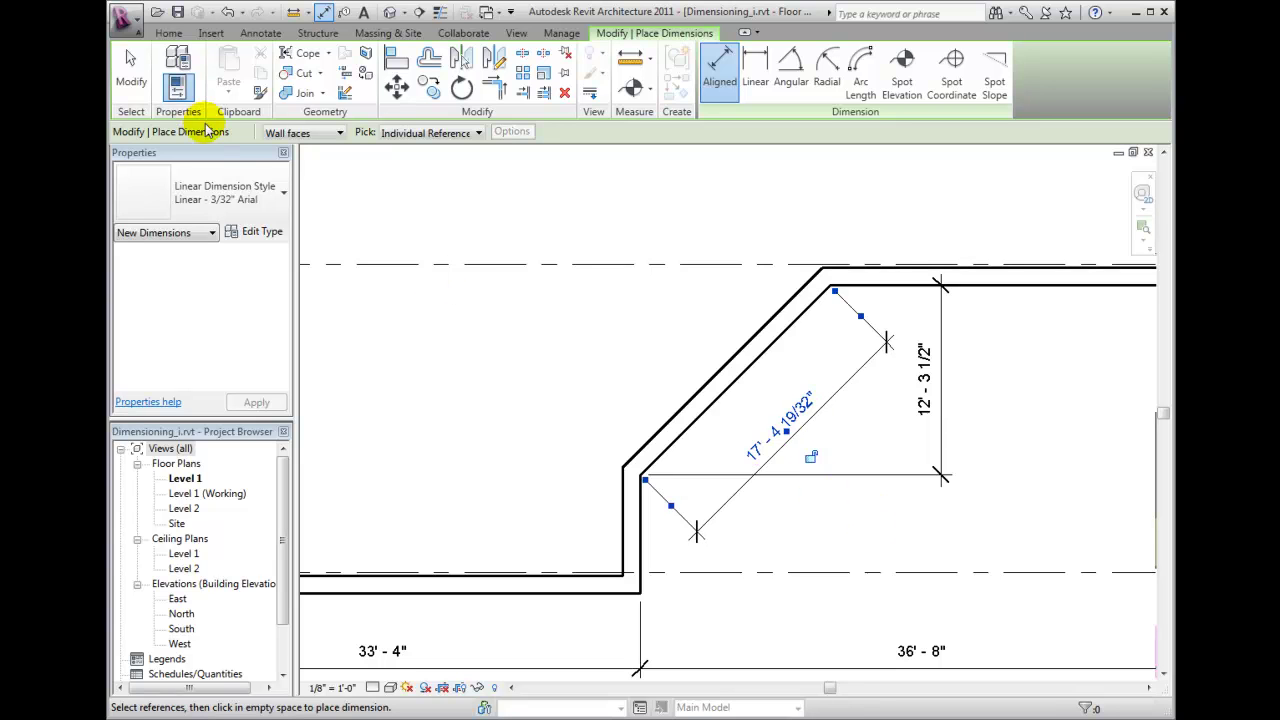
Add a 45.00° angular dimension between the angled wall's inner face and grid A, moving its label down the arc
{"action": "left_click", "coordinate": [130, 62]}
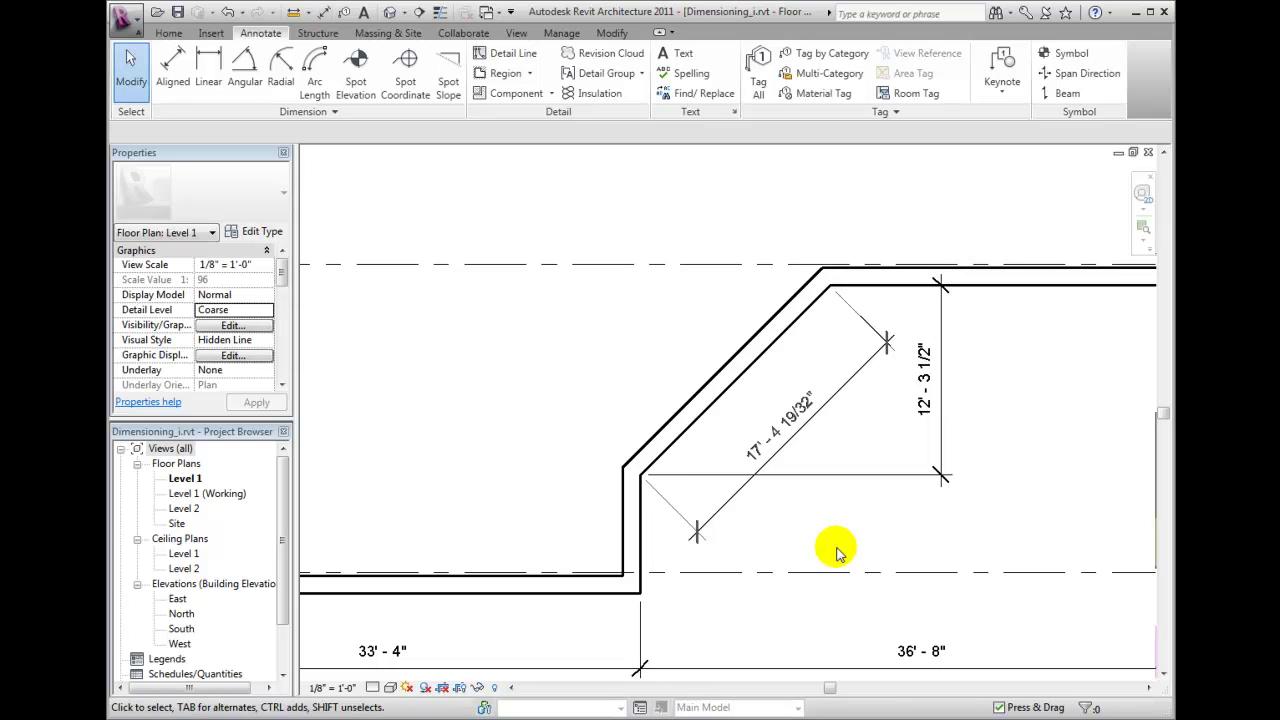
{"action": "scroll", "coordinate": [835, 550], "scroll_direction": "down", "scroll_amount": 5}
{"action": "middle_click_drag", "start_coordinate": [951, 491], "coordinate": [966, 500]}
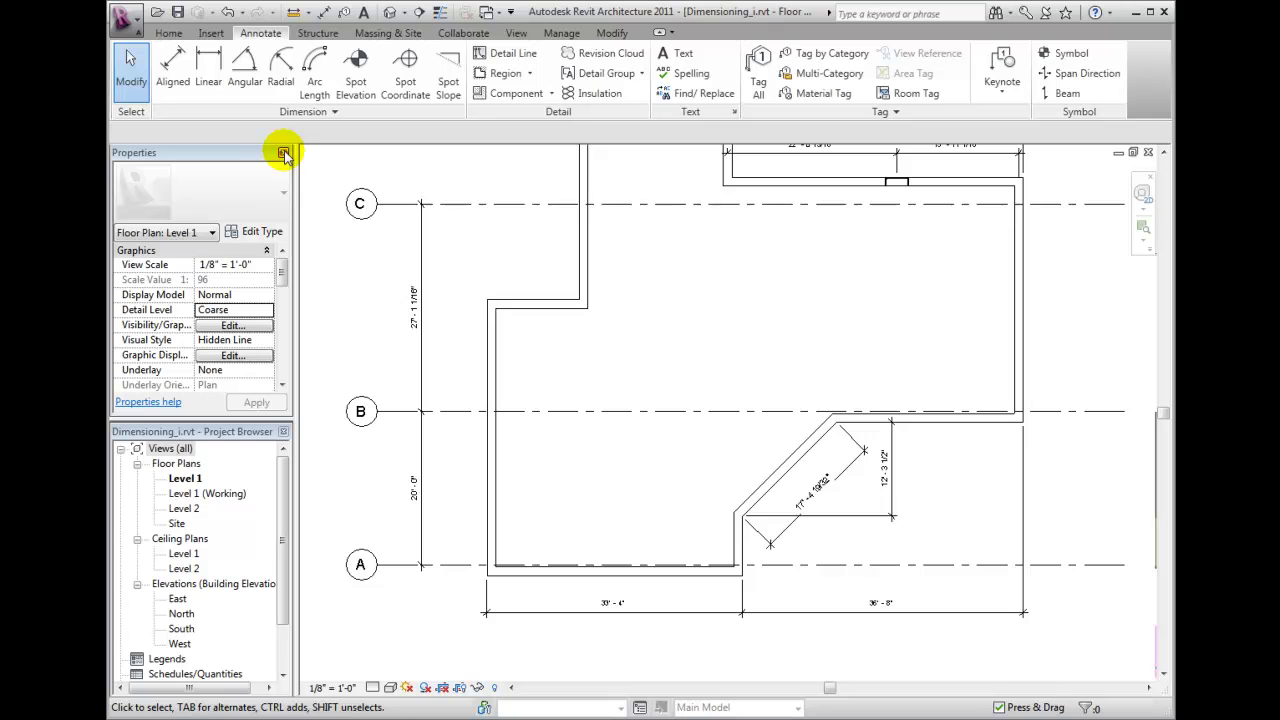
{"action": "left_click", "coordinate": [245, 70]}
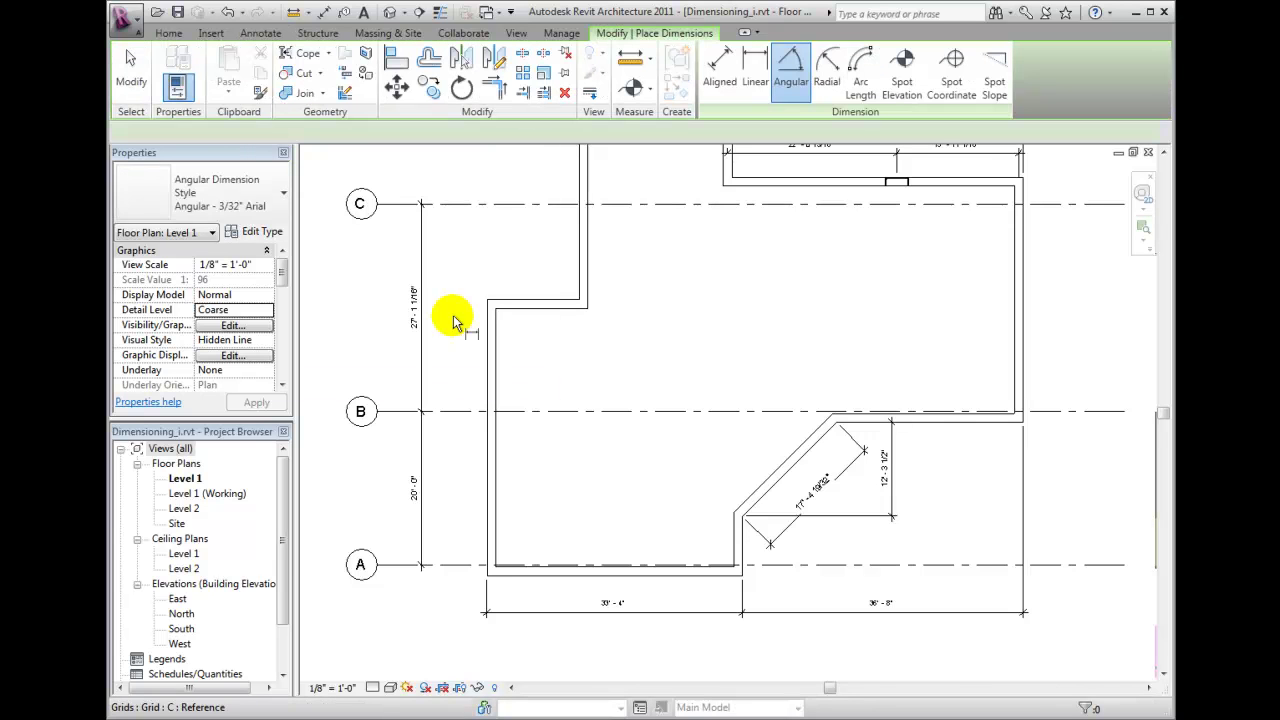
{"action": "scroll", "coordinate": [783, 577], "scroll_direction": "up", "scroll_amount": 2}
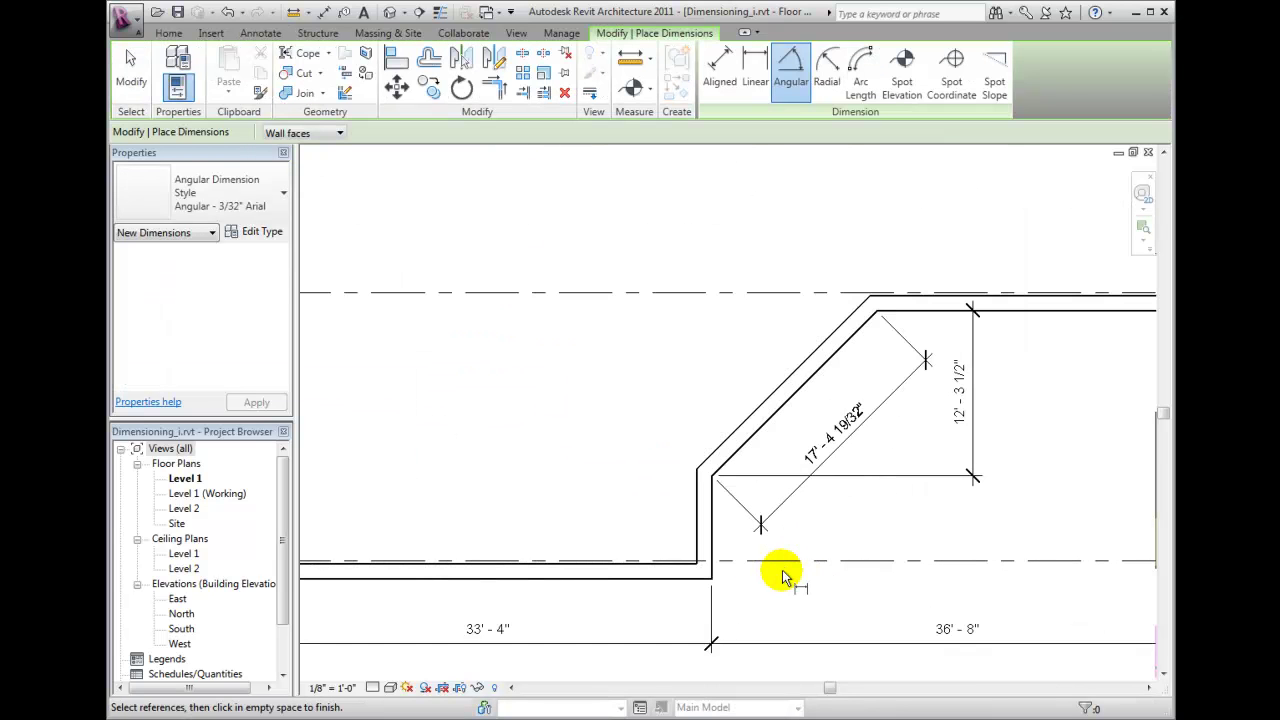
{"action": "left_click", "coordinate": [739, 458]}
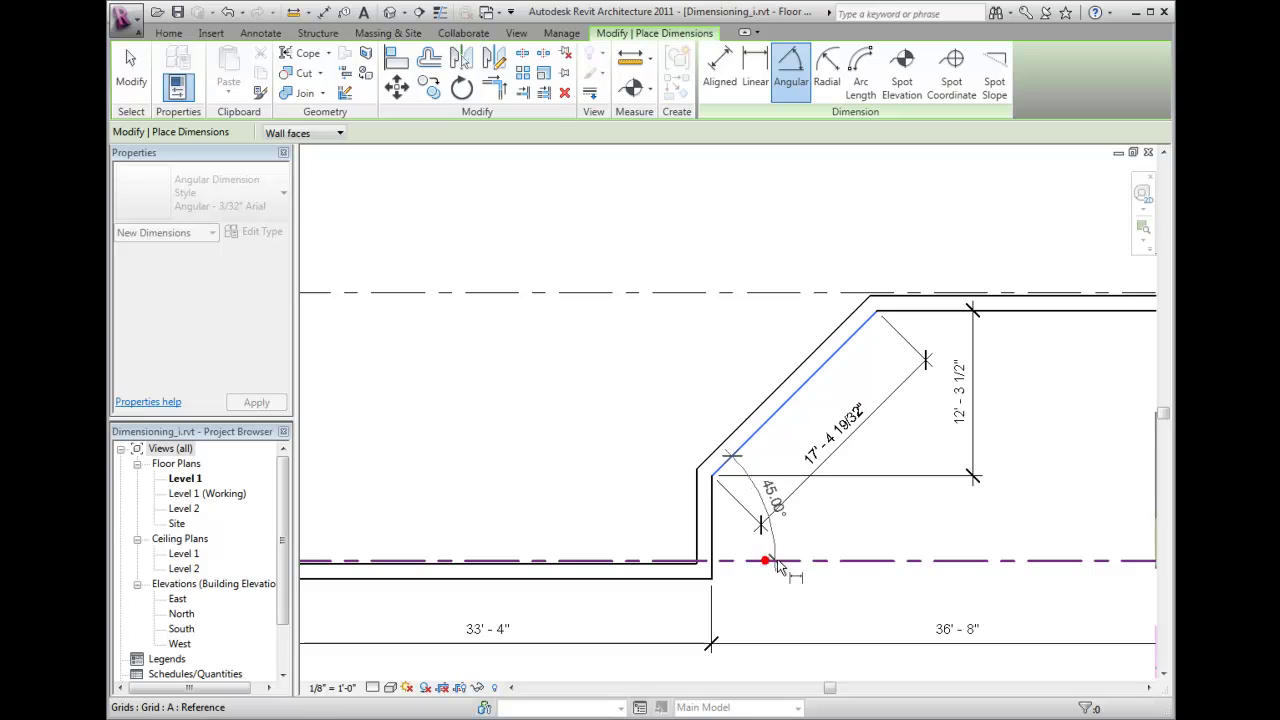
{"action": "left_click", "coordinate": [770, 561]}
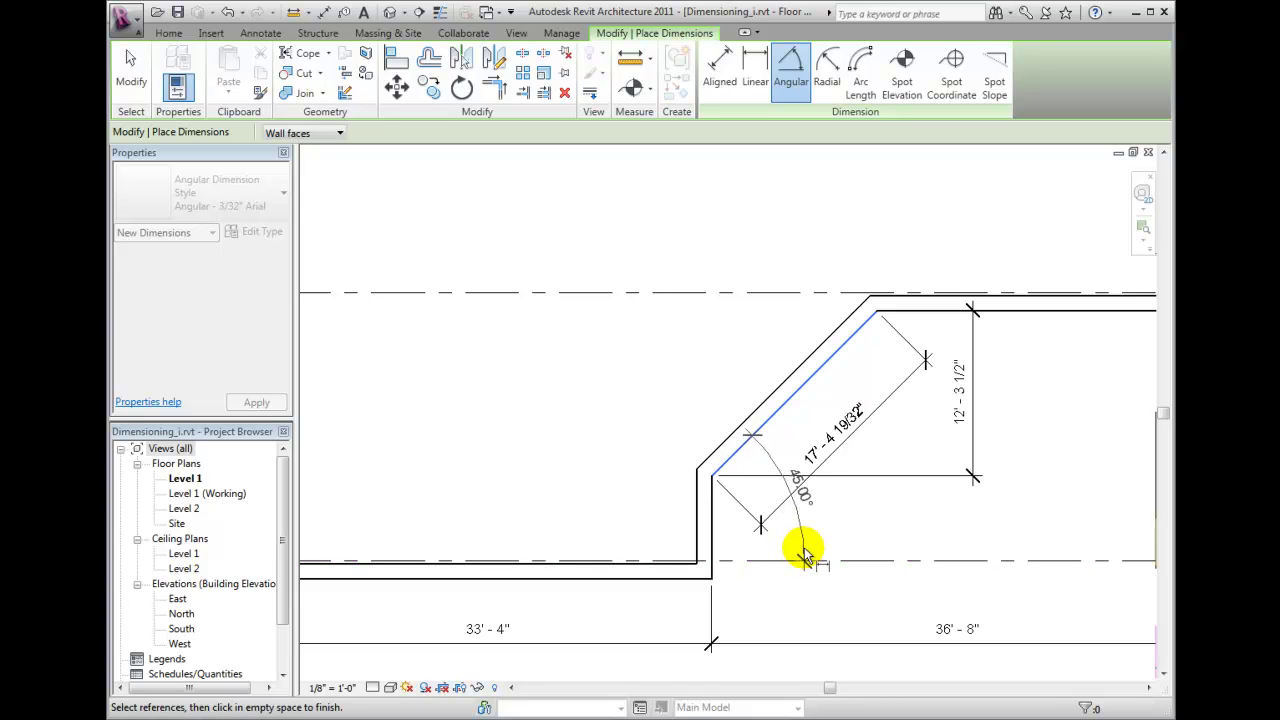
{"action": "left_click", "coordinate": [805, 553]}
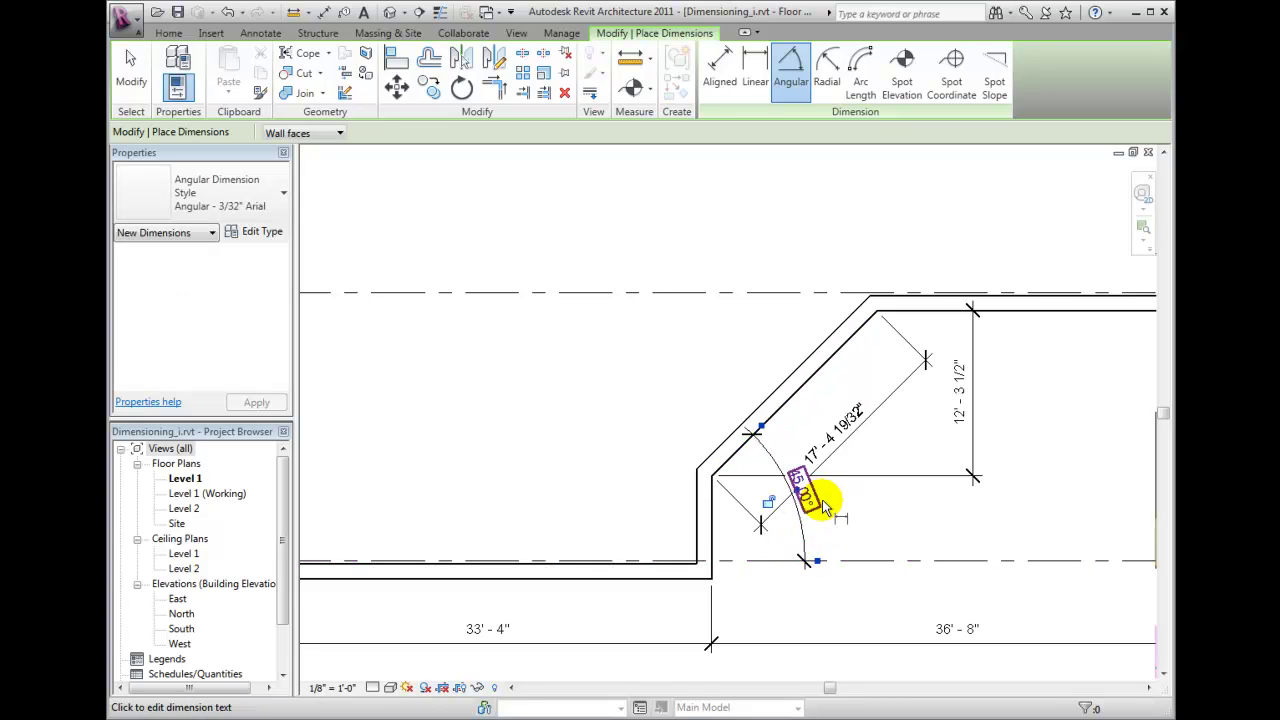
{"action": "left_click_drag", "start_coordinate": [804, 496], "coordinate": [816, 518]}
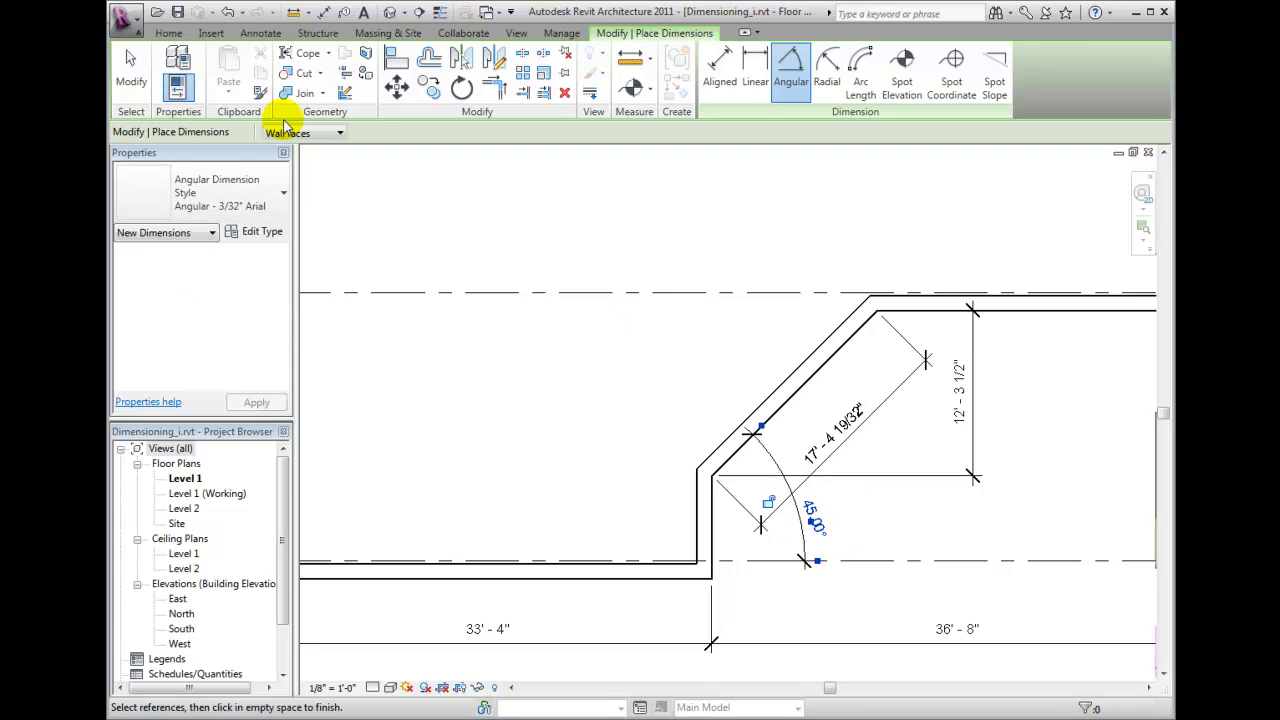
{"action": "left_click", "coordinate": [128, 62]}
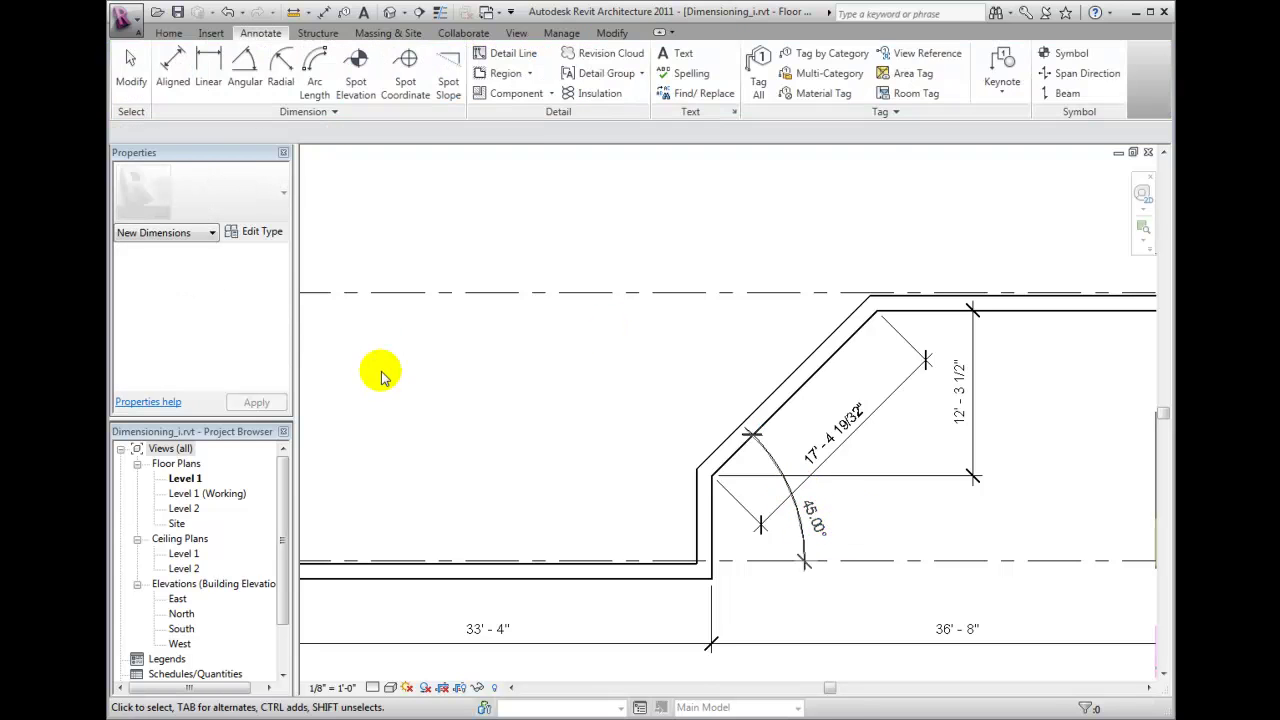
Draw a half-round arc wall of the exterior brick type bulging from the top wall
{"action": "left_click", "coordinate": [699, 485]}
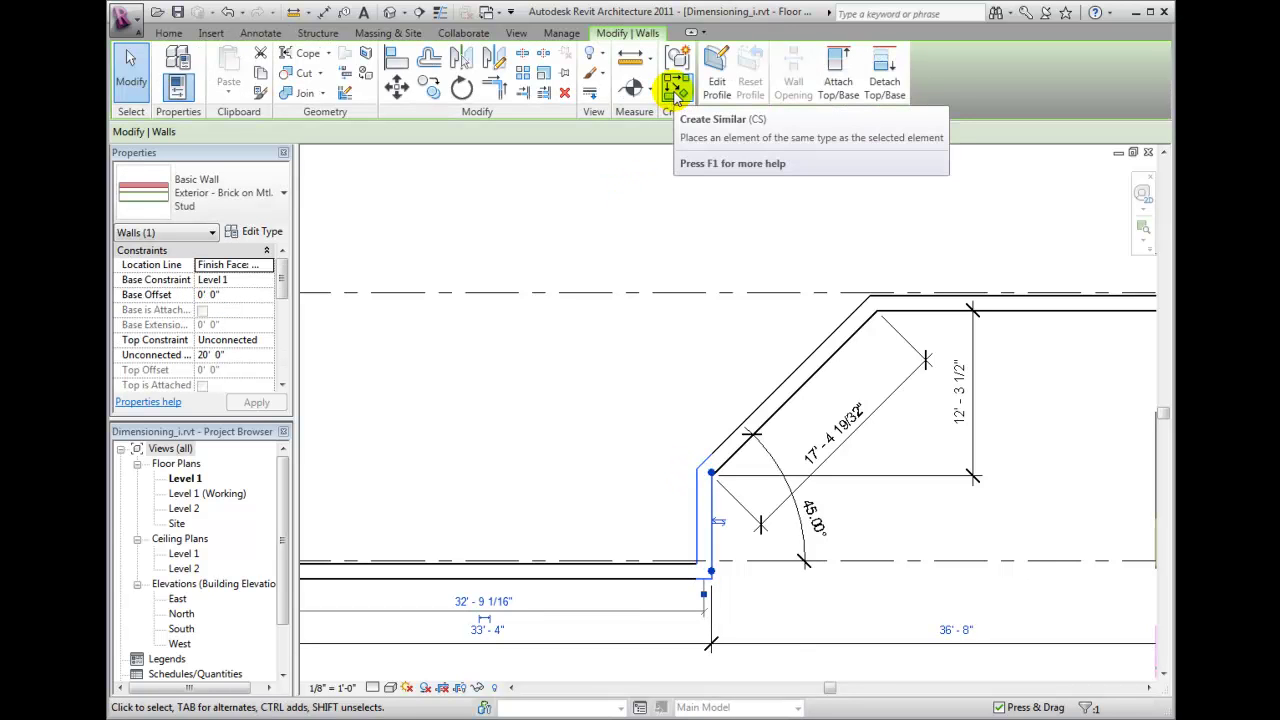
{"action": "left_click", "coordinate": [675, 90]}
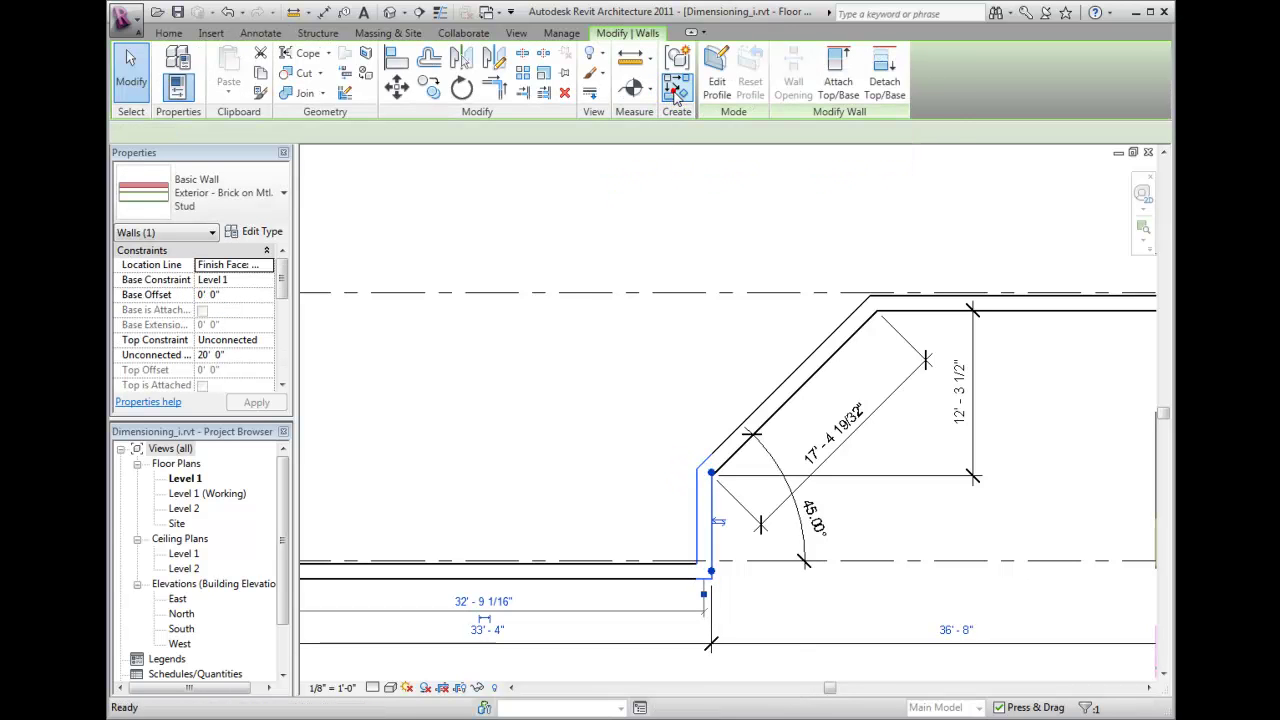
{"action": "scroll", "coordinate": [553, 232], "scroll_direction": "down", "scroll_amount": 2}
{"action": "mouse_move", "coordinate": [553, 232]}
{"action": "middle_mouse_down"}
{"action": "mouse_move", "coordinate": [671, 354]}
{"action": "mouse_move", "coordinate": [600, 600]}
{"action": "middle_mouse_up"}
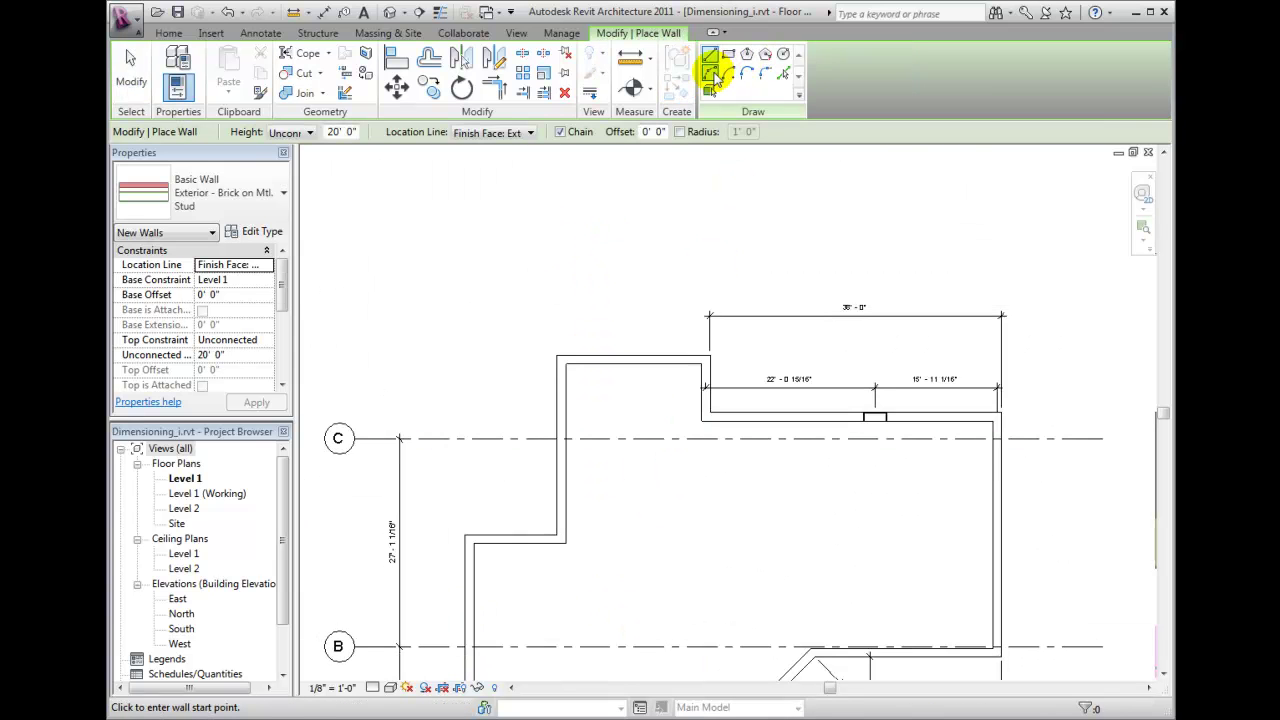
{"action": "left_click", "coordinate": [711, 73]}
{"action": "scroll", "coordinate": [580, 334], "scroll_direction": "up", "scroll_amount": 3}
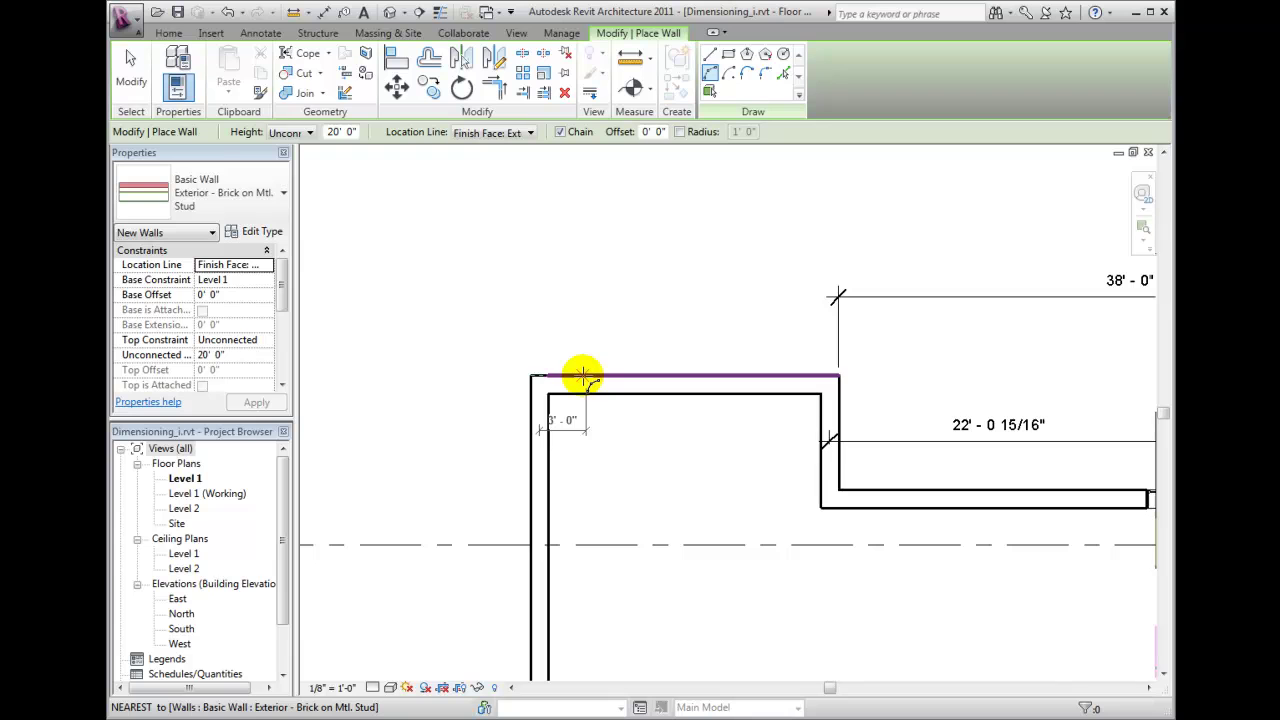
{"action": "left_click", "coordinate": [586, 376]}
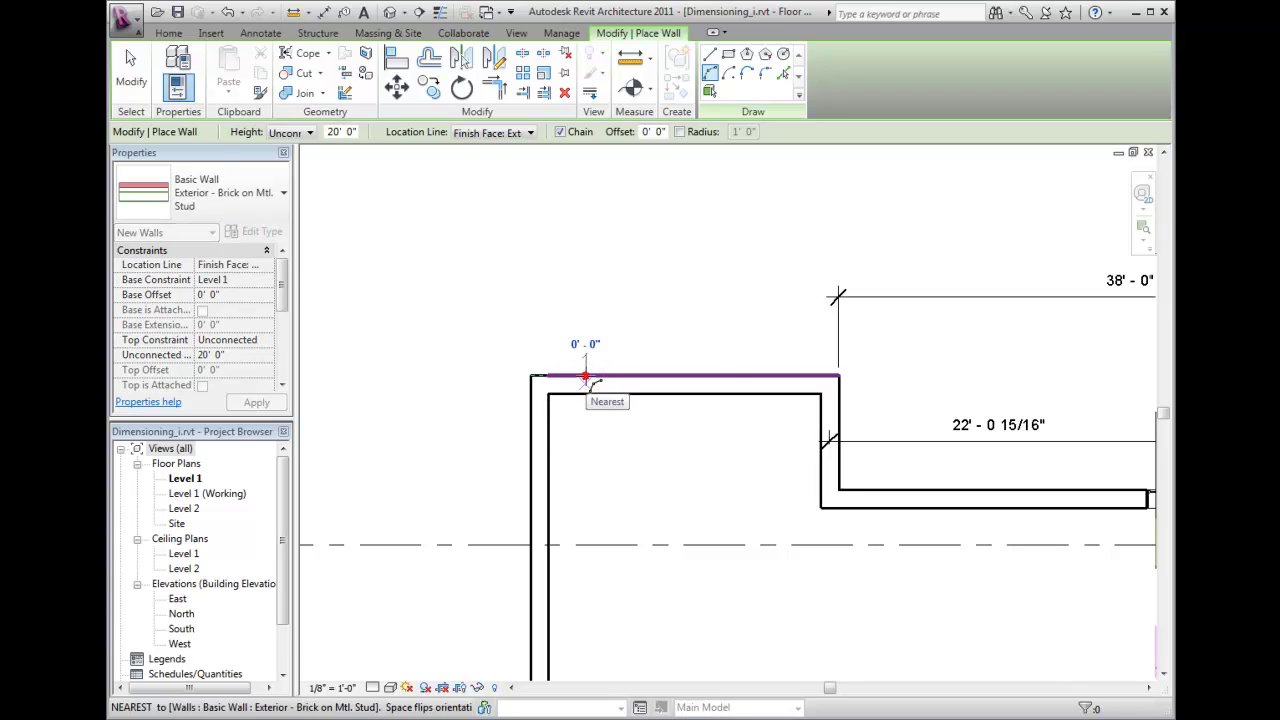
{"action": "left_click", "coordinate": [793, 376]}
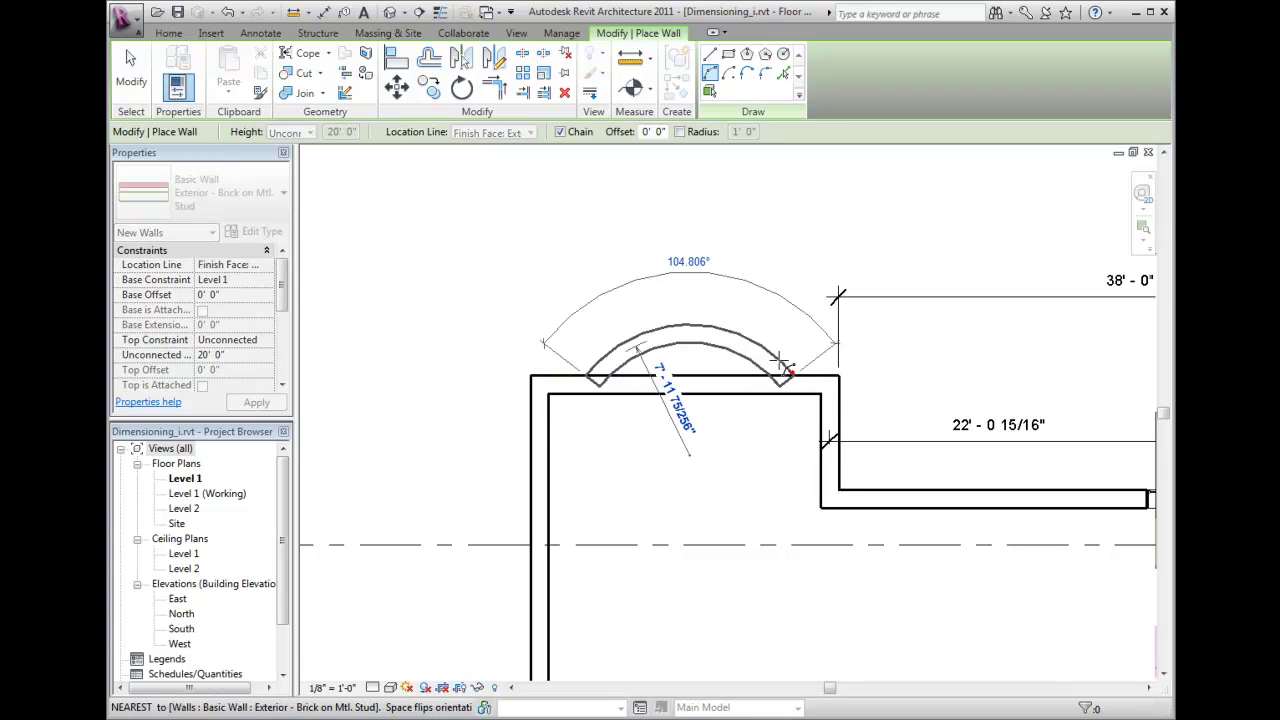
{"action": "left_click", "coordinate": [712, 310]}
{"action": "left_click", "coordinate": [700, 302]}
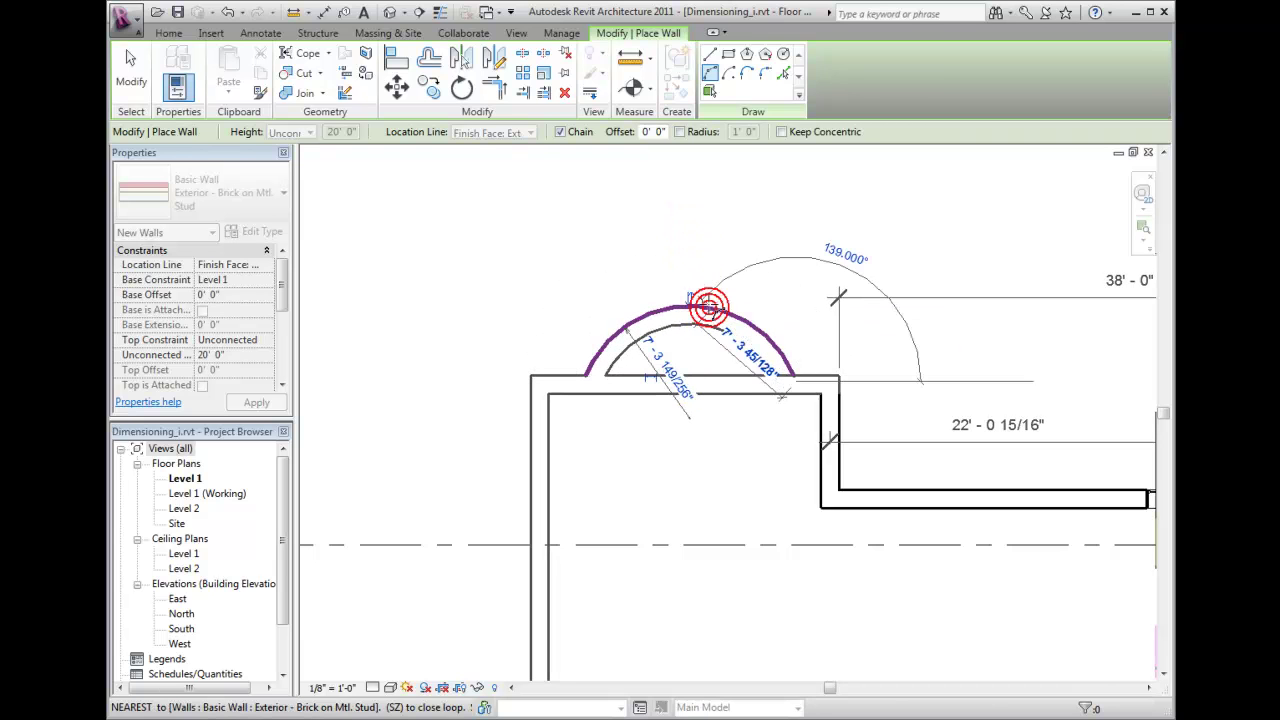
Dimension the arched wall's radius, R 7'-3 19/32", placing the label inside the arch
{"action": "left_click", "coordinate": [258, 33]}
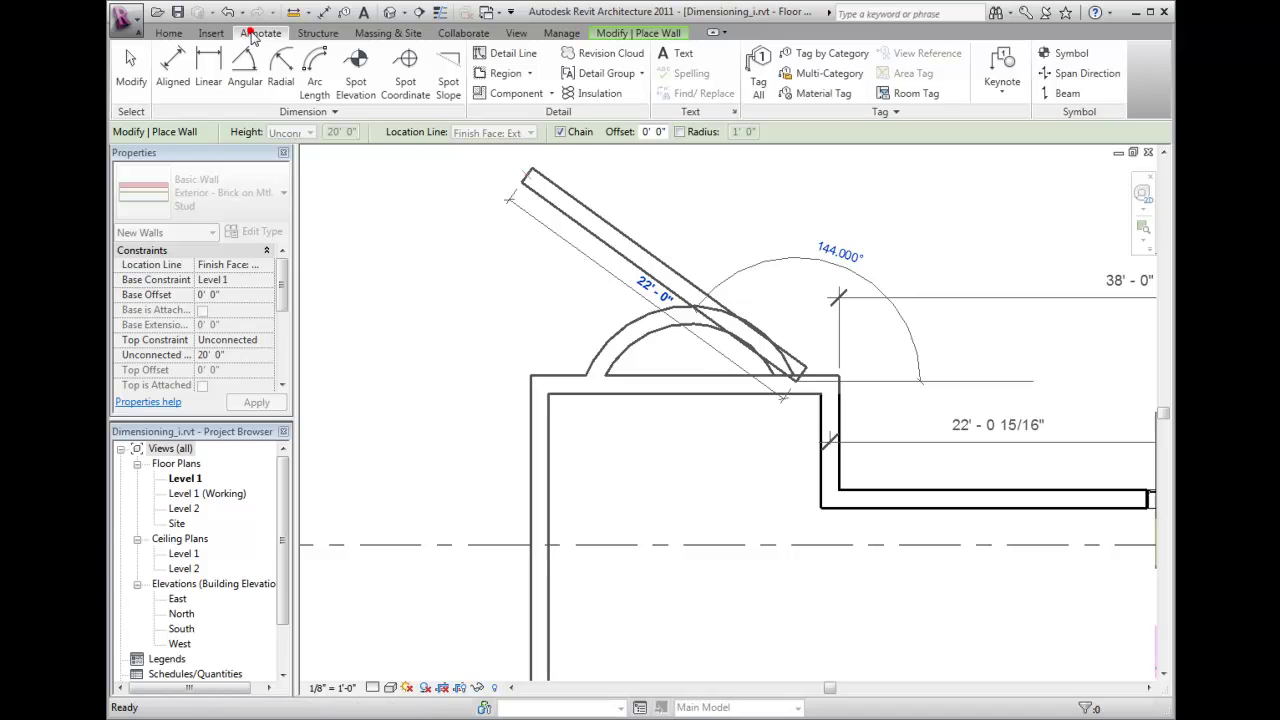
{"action": "left_click", "coordinate": [280, 68]}
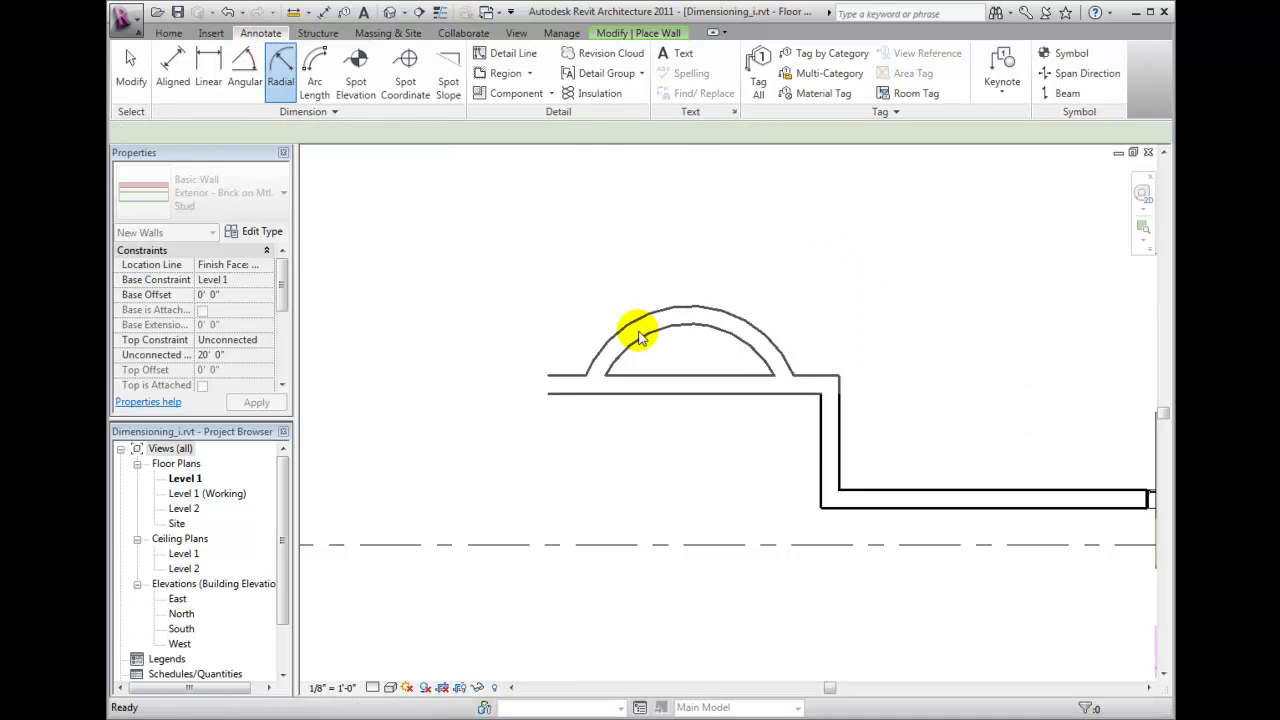
{"action": "left_click", "coordinate": [632, 326]}
{"action": "left_click", "coordinate": [663, 362]}
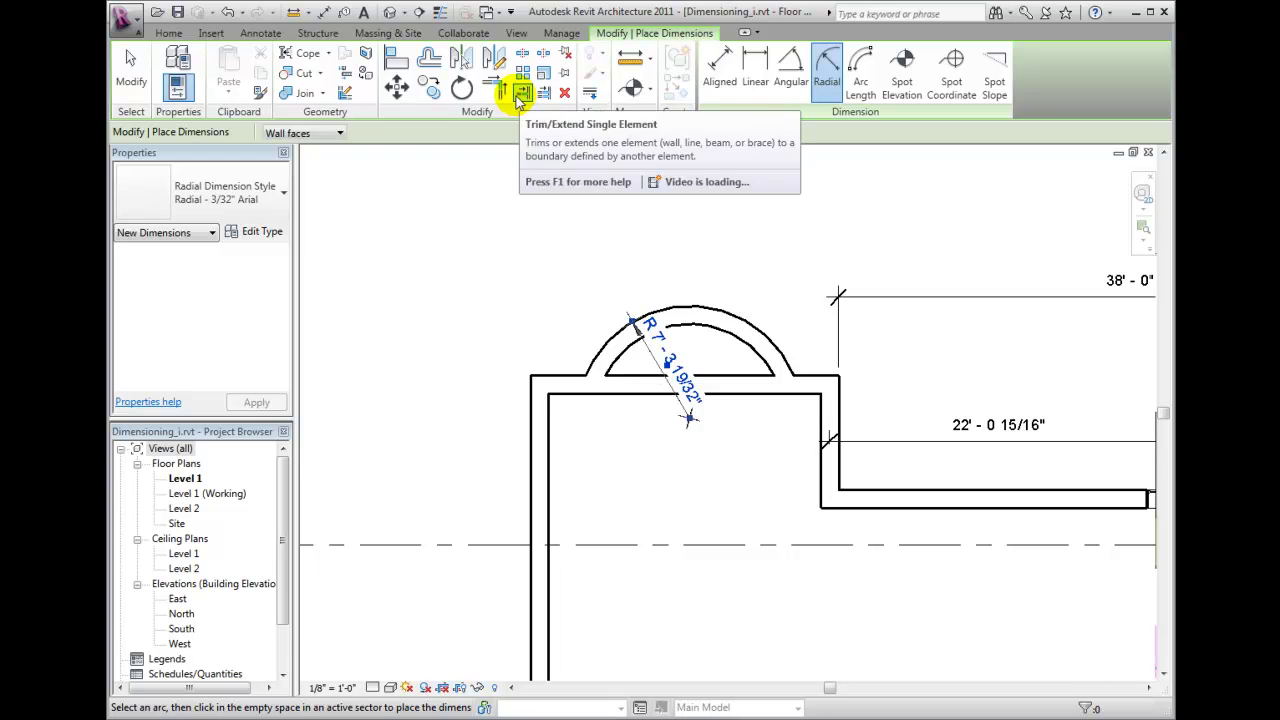
{"action": "left_click", "coordinate": [523, 56]}
Split the top wall at both arch ends with Delete Inner Segment, removing the piece beneath the arch
{"action": "left_click", "coordinate": [523, 56]}
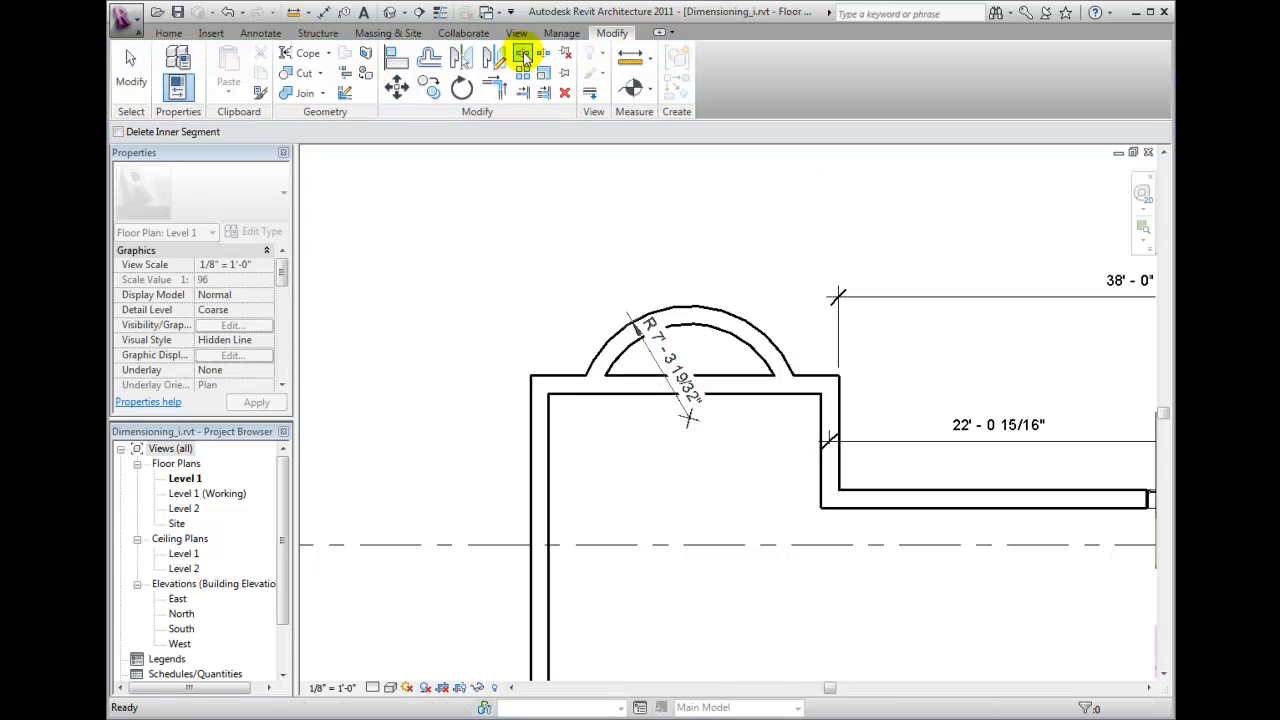
{"action": "left_click", "coordinate": [195, 133]}
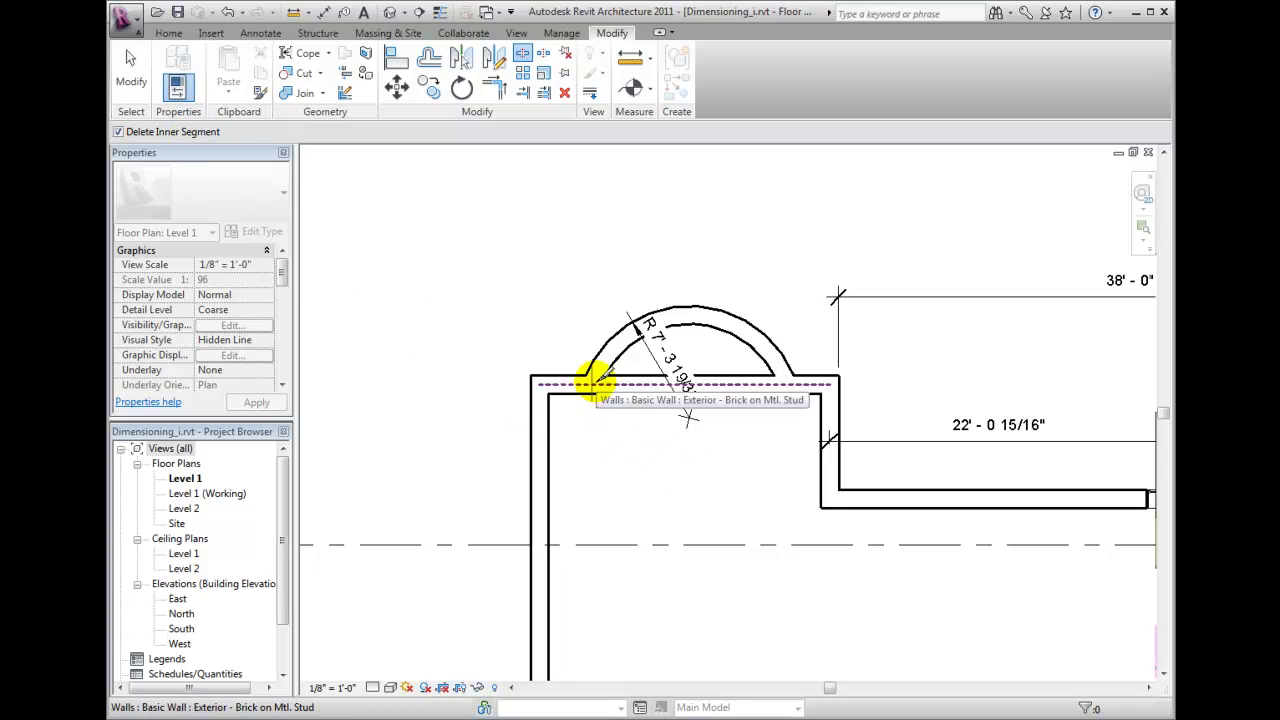
{"action": "left_click", "coordinate": [595, 381]}
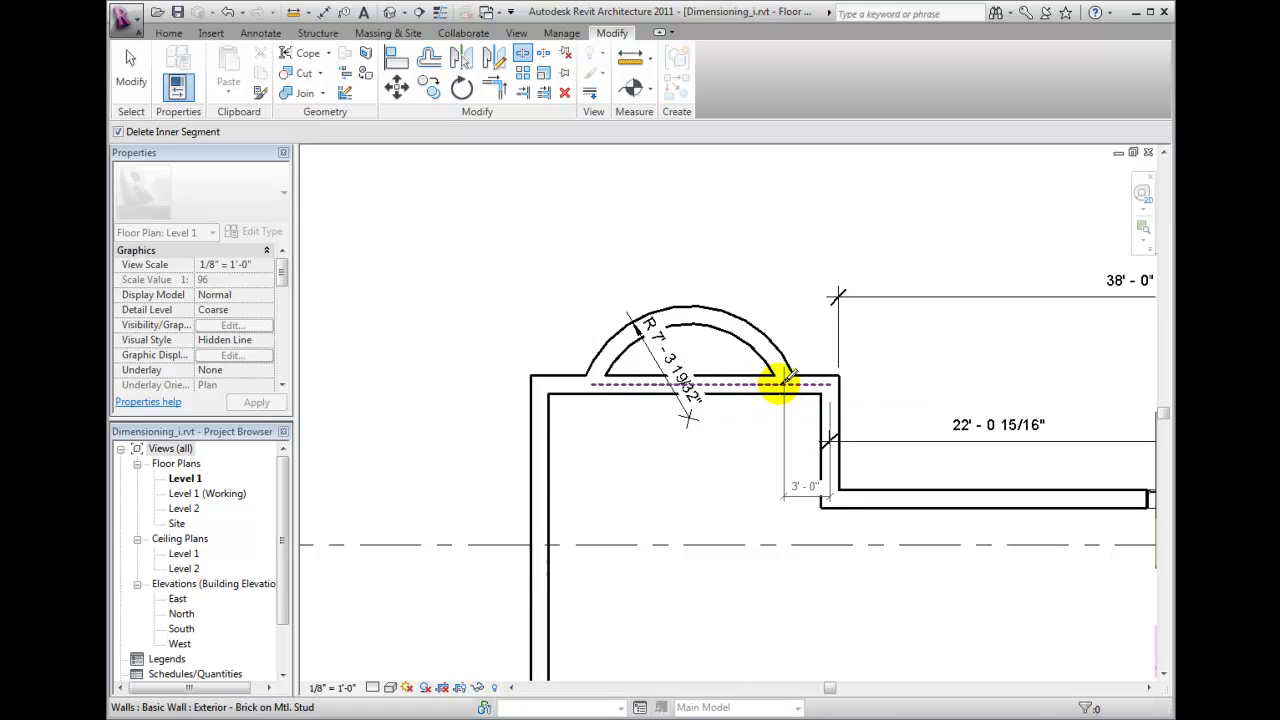
{"action": "left_click", "coordinate": [781, 383]}
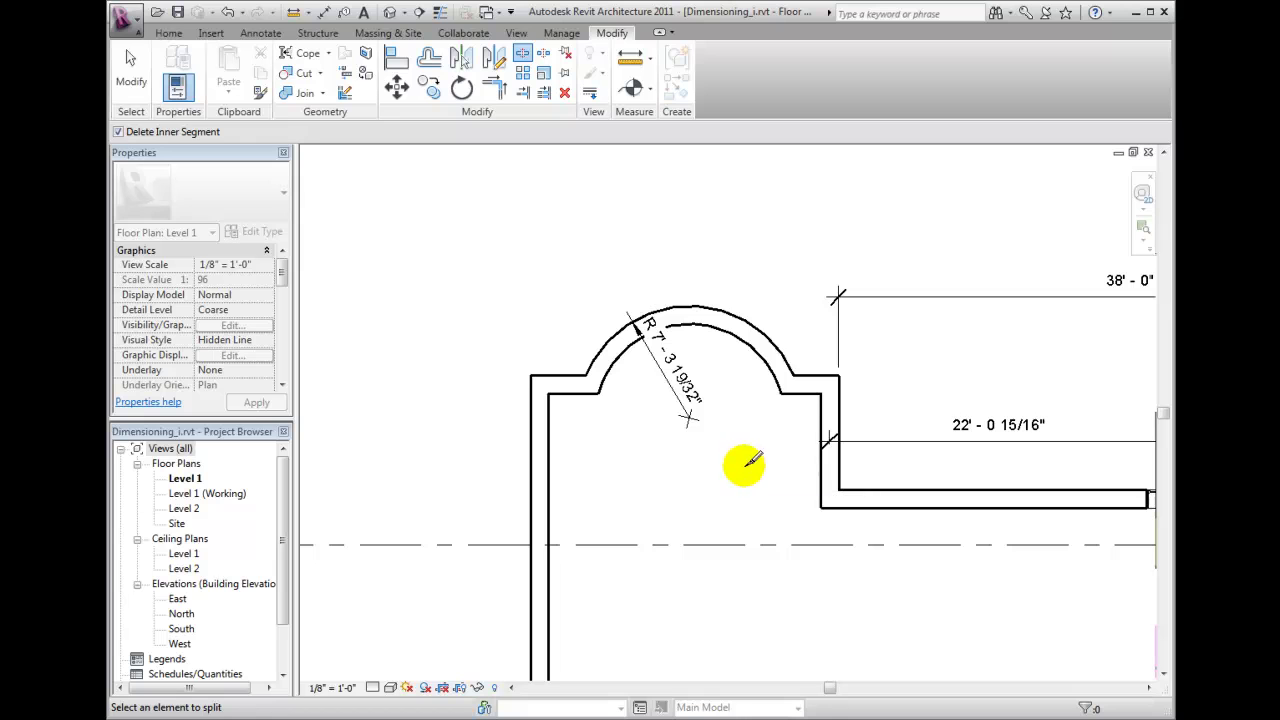
{"action": "left_click", "coordinate": [131, 78]}
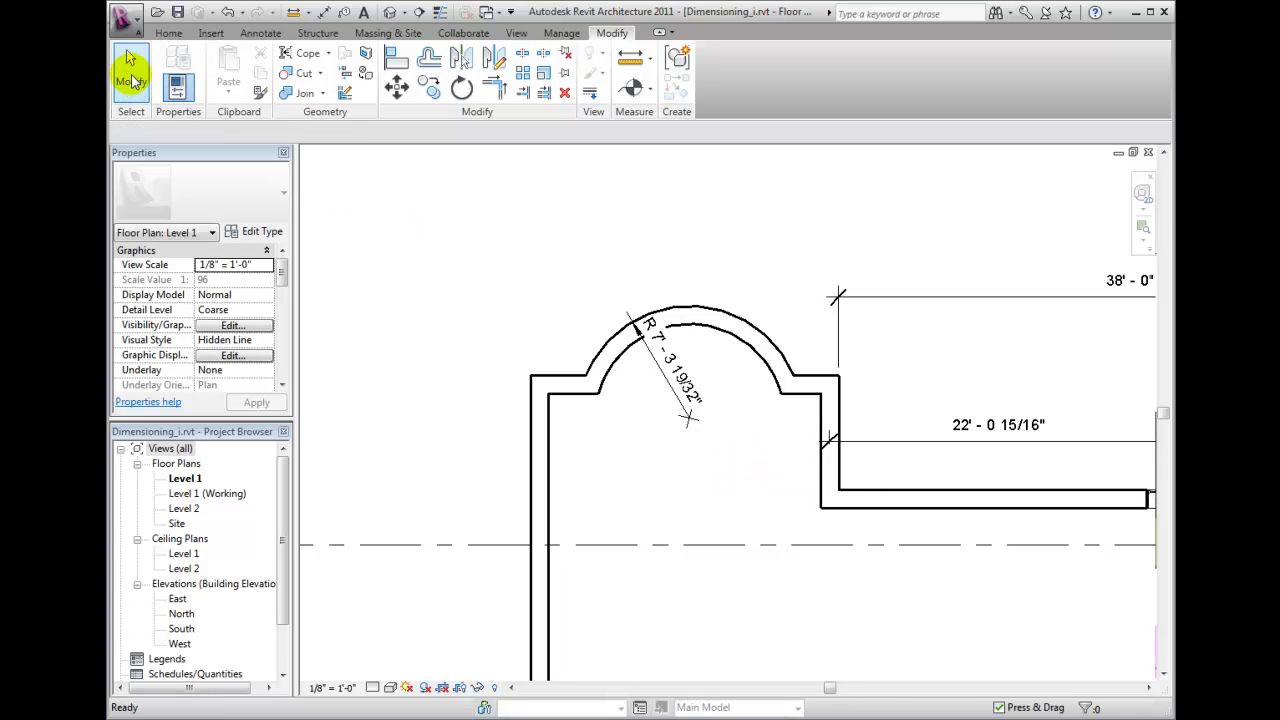
{"action": "left_click", "coordinate": [260, 33]}
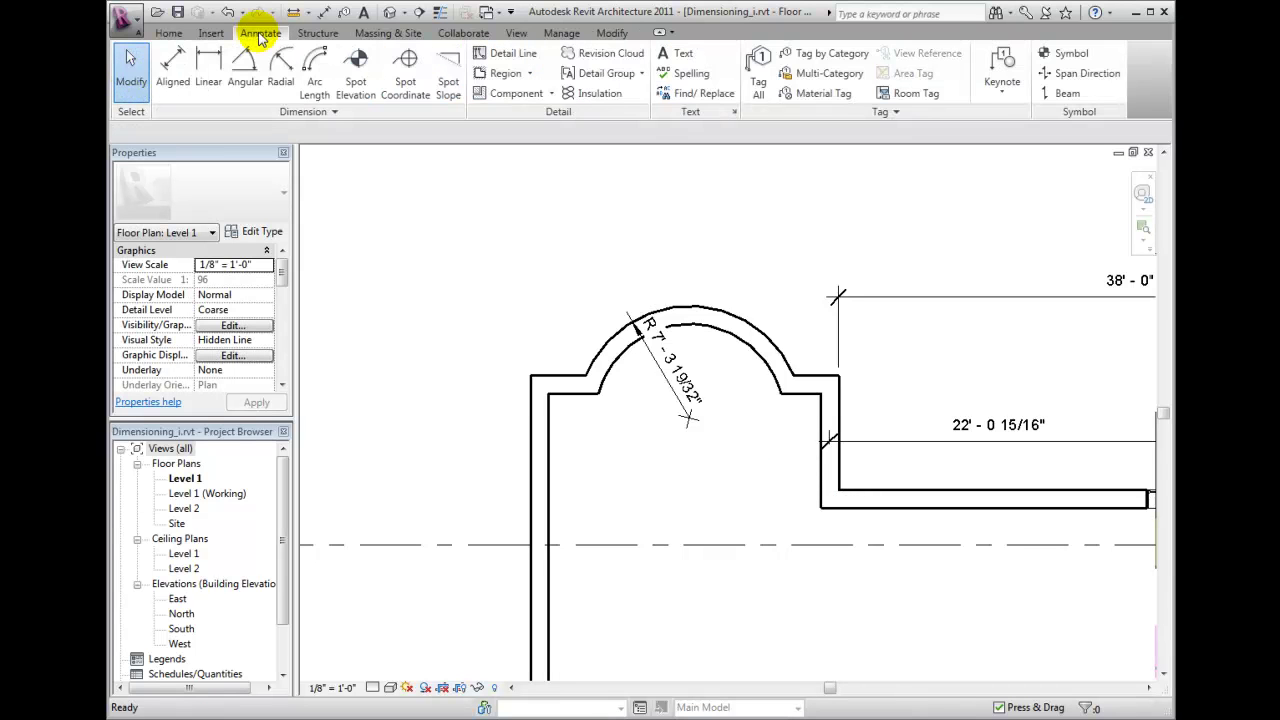
Place a 17'-2 13/16" arc length dimension above the arched wall between its two ends
{"action": "left_click", "coordinate": [312, 62]}
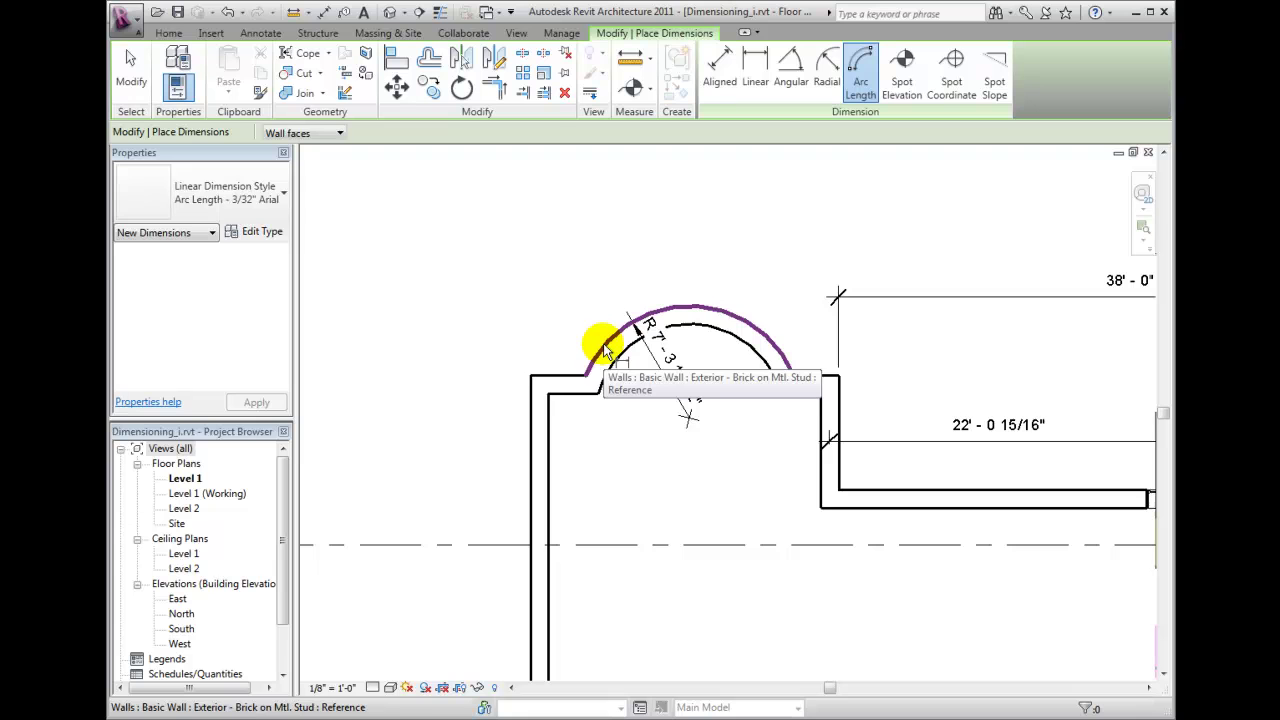
{"action": "left_click", "coordinate": [604, 350]}
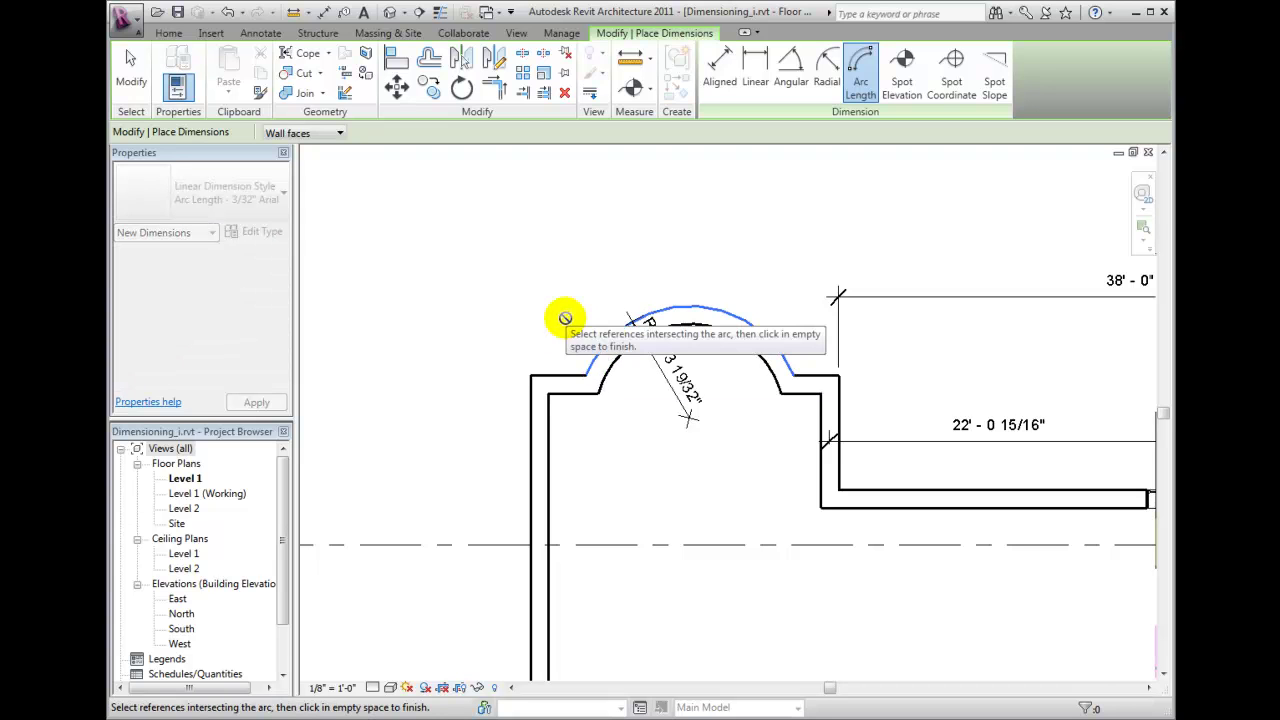
{"action": "left_click", "coordinate": [578, 372]}
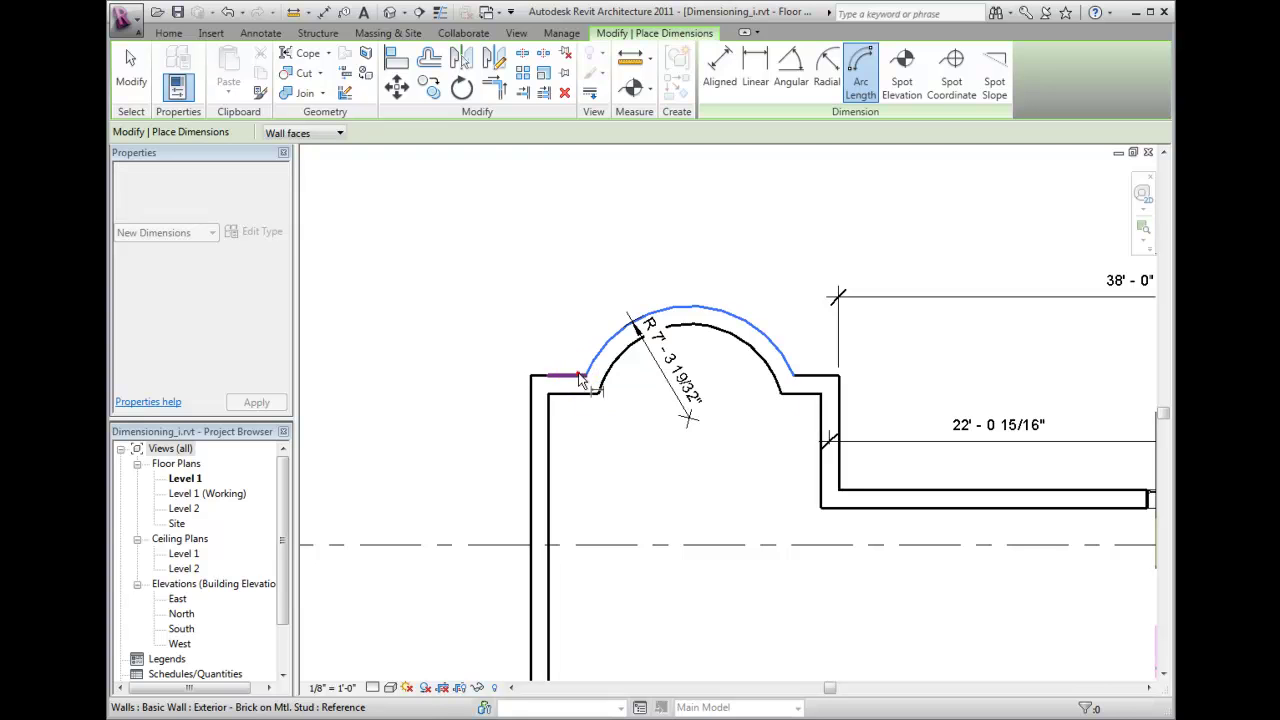
{"action": "left_click", "coordinate": [802, 375]}
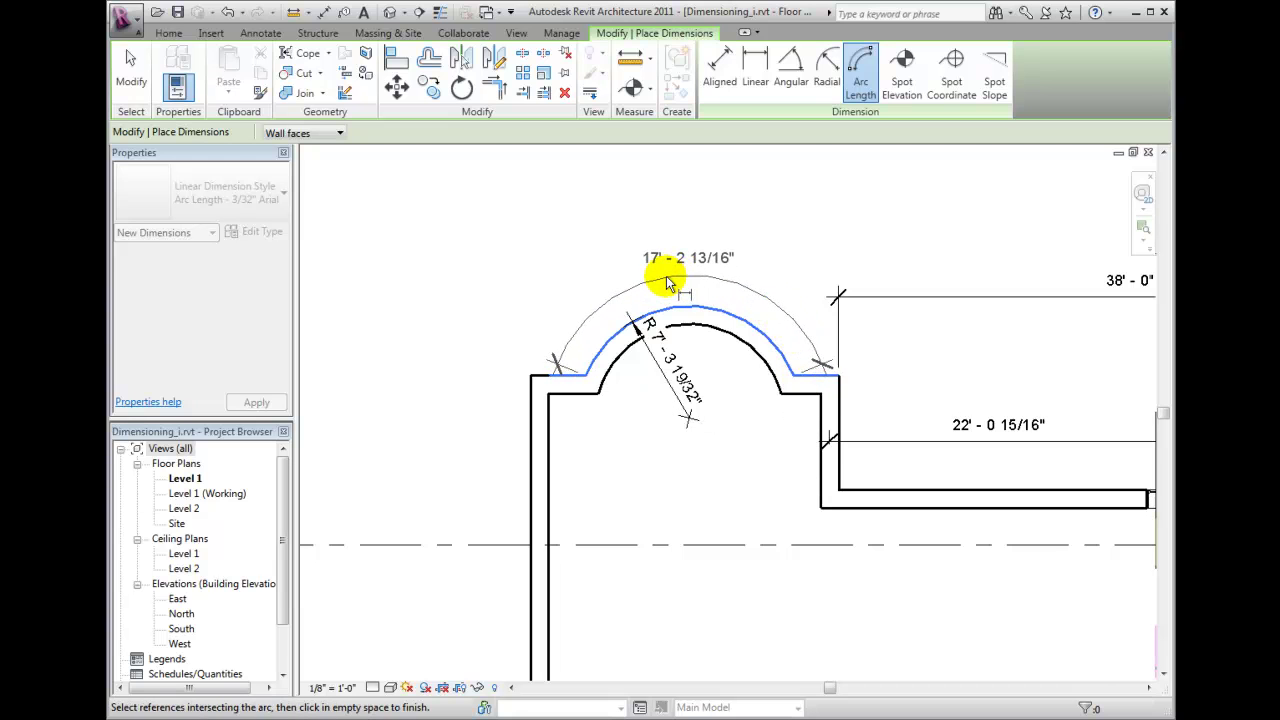
{"action": "left_click", "coordinate": [666, 276]}
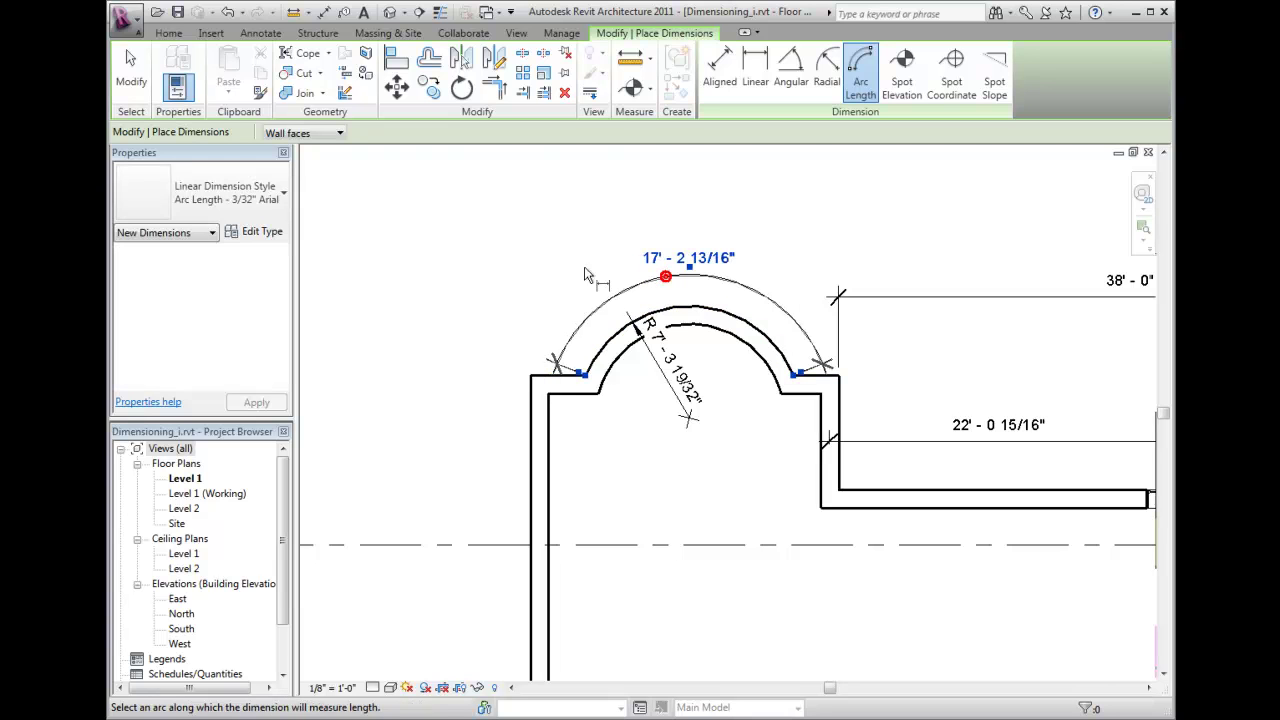